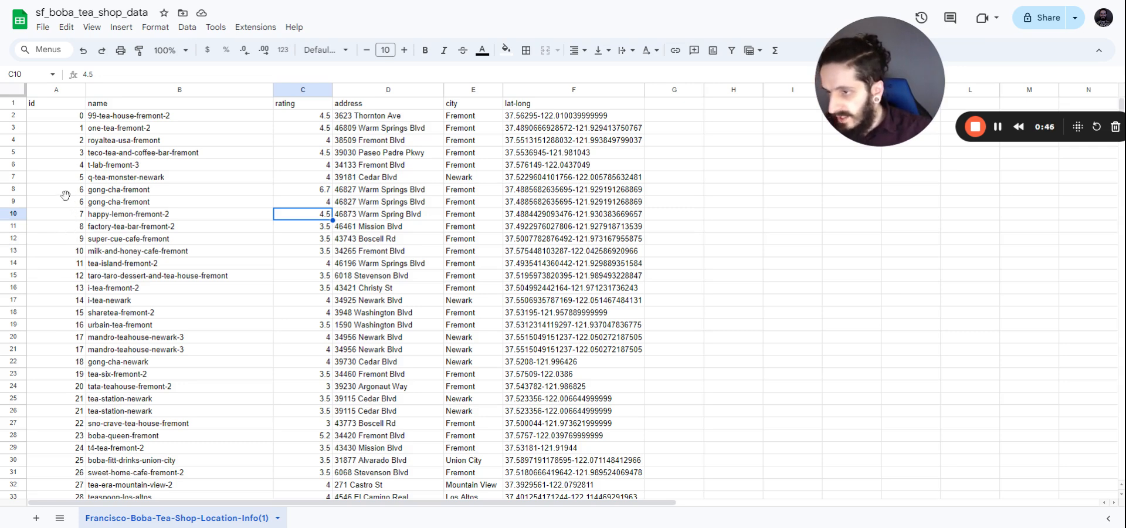
Step: Highlight duplicate rows 8, 9, 20 and 21, then select the whole sheet
left_click(14, 189)
left_click(19, 202, "ctrl")
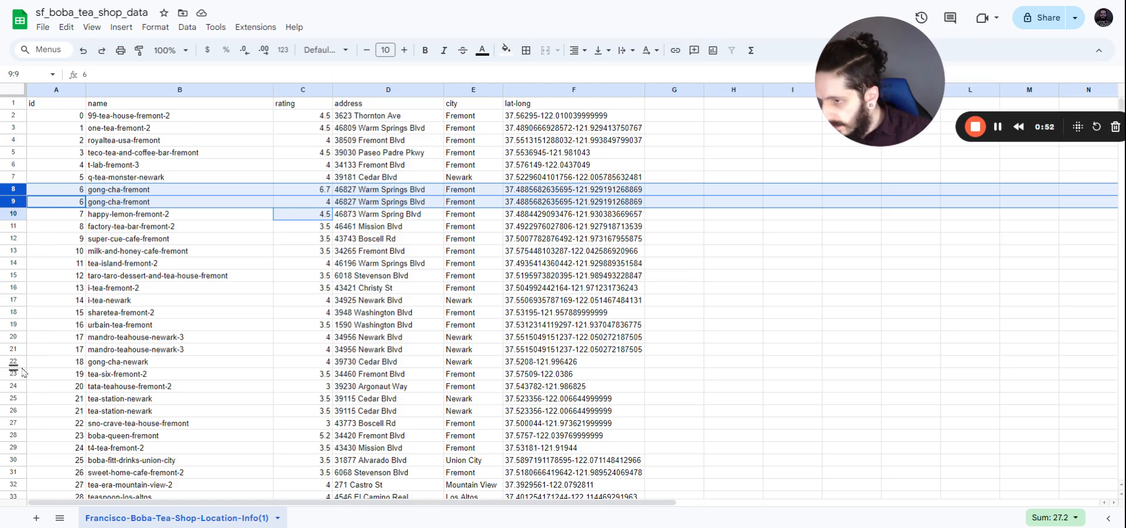
left_click(15, 340, "ctrl")
left_click(16, 349, "ctrl")
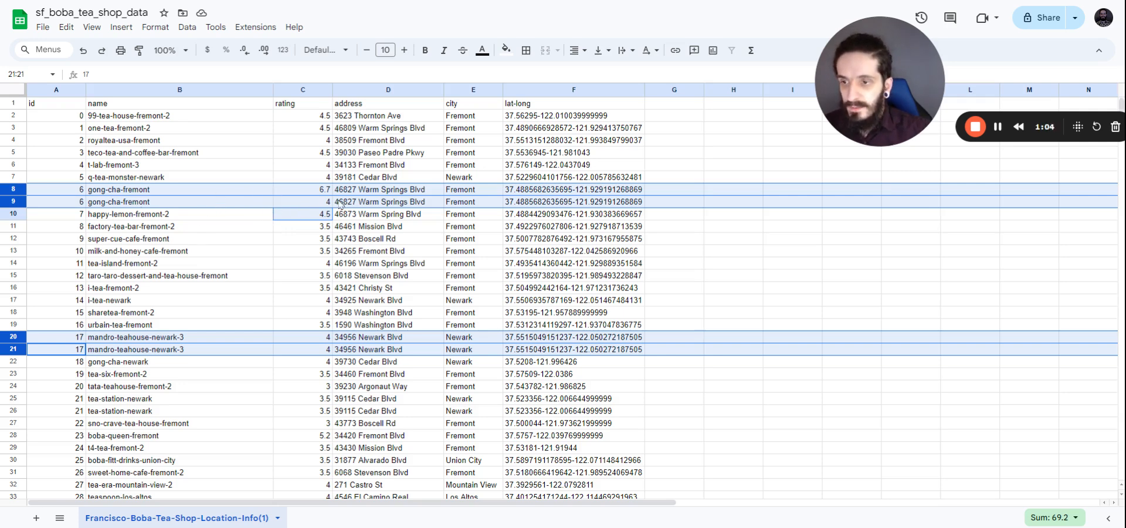
left_click(320, 203)
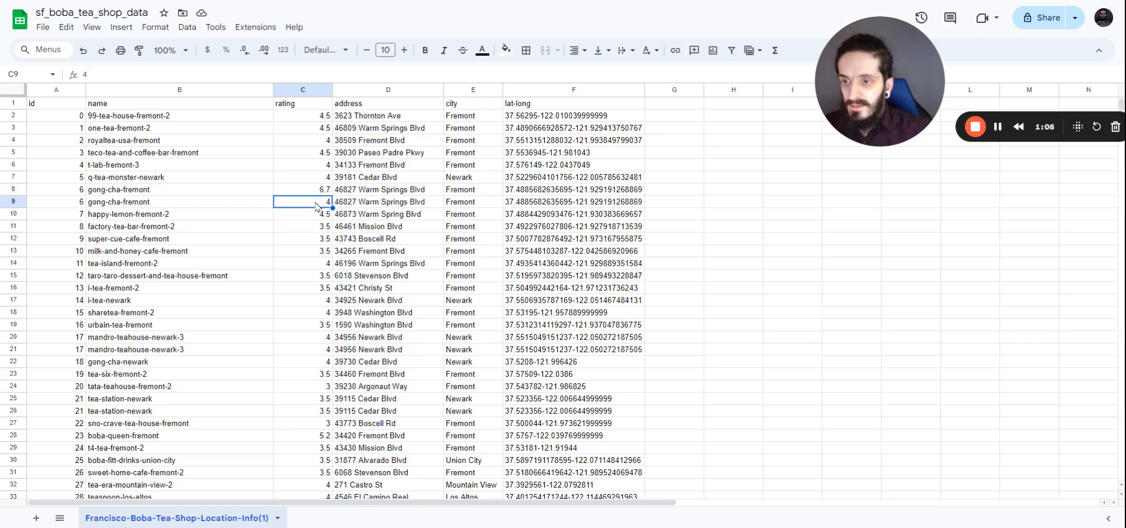
left_click(19, 93)
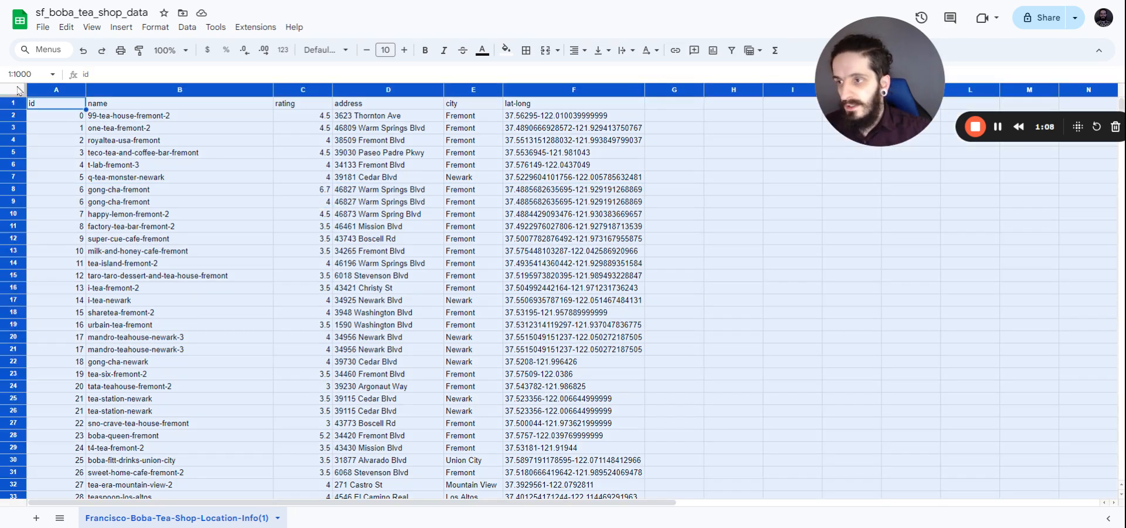
Step: Remove duplicates by the id and name columns with a header row, leaving 604 rows
left_click(191, 27)
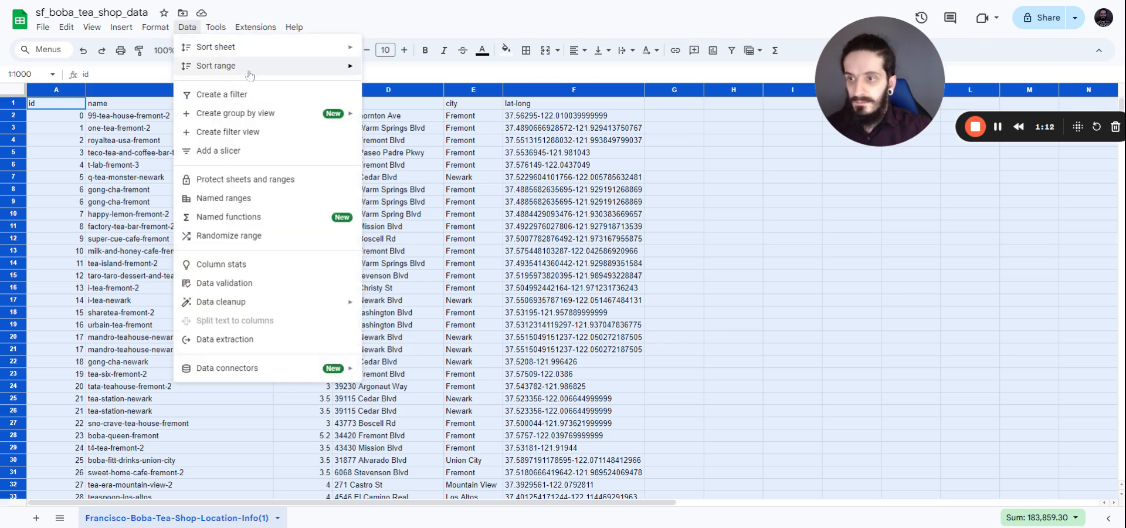
mouse_move(296, 306)
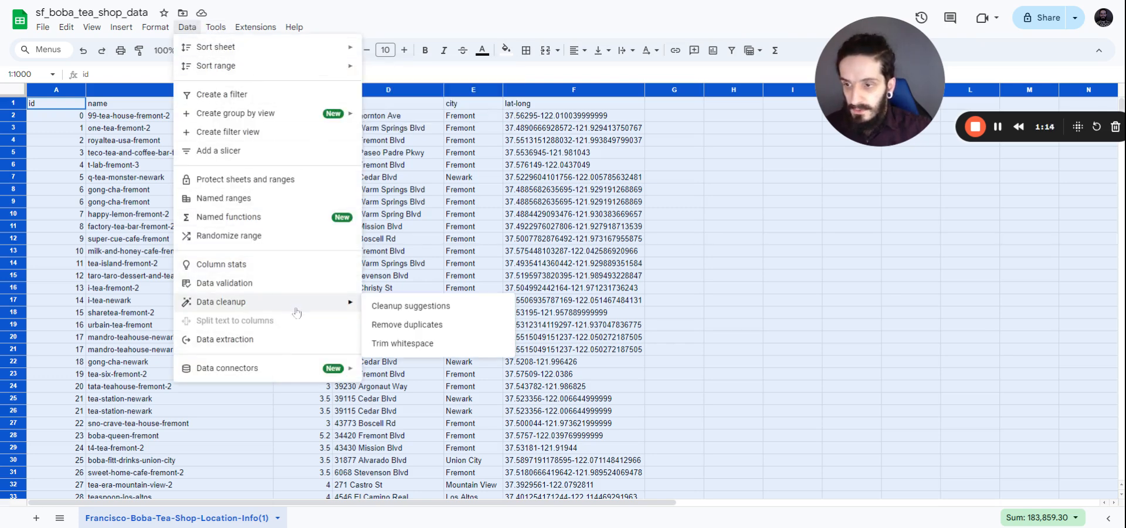
left_click(397, 326)
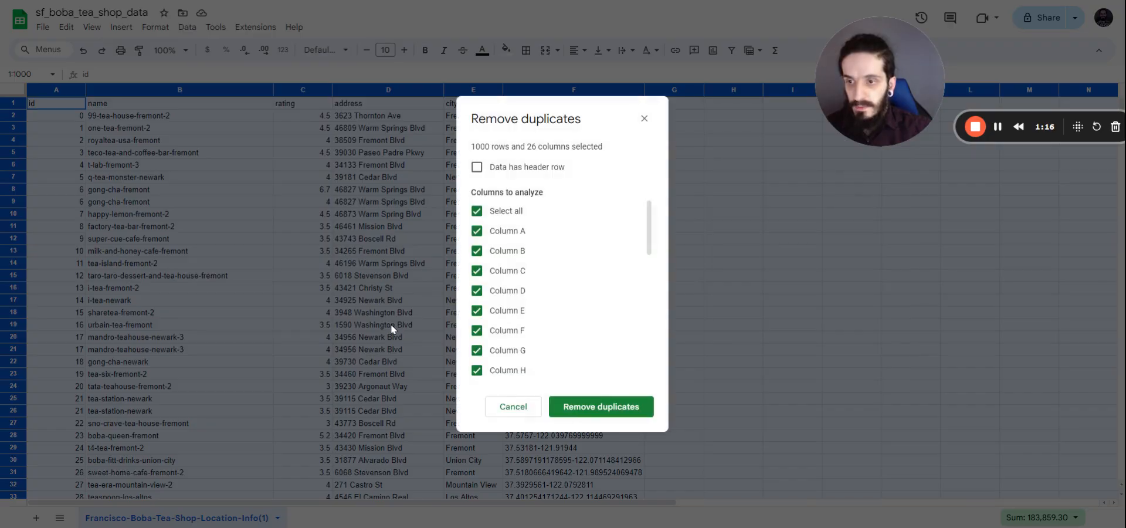
left_click(477, 167)
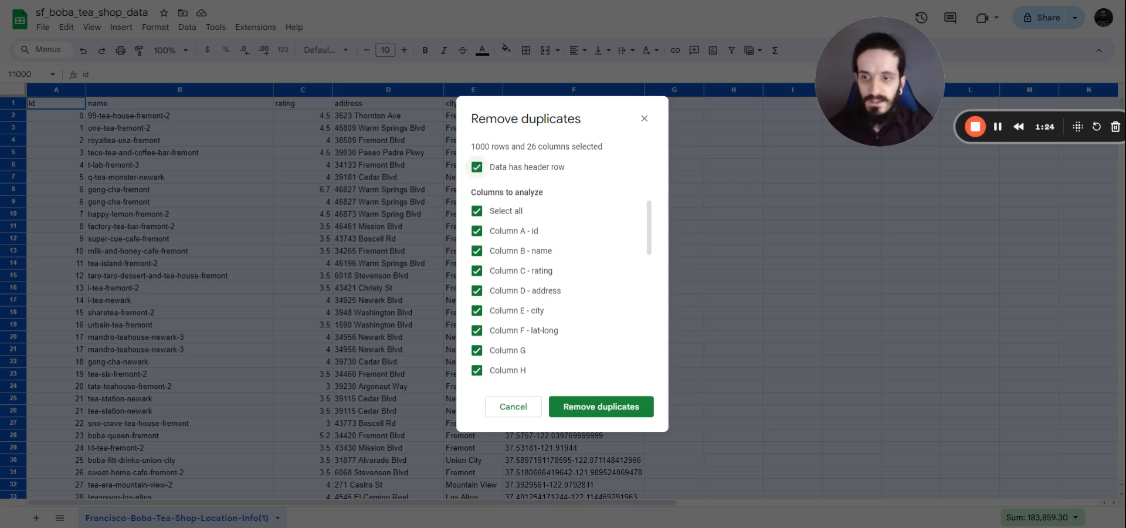
left_click(476, 211)
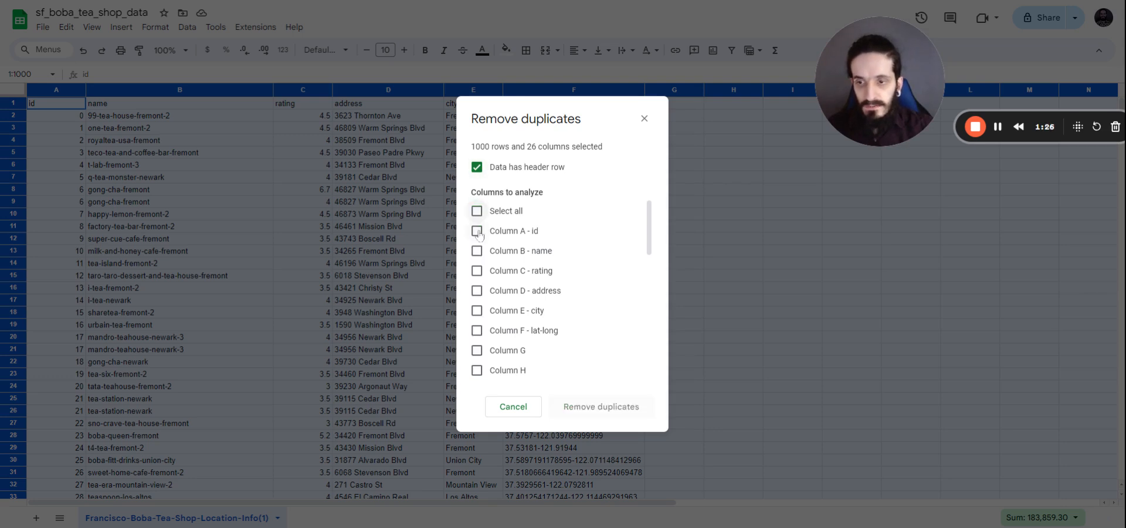
left_click(477, 230)
left_click(477, 250)
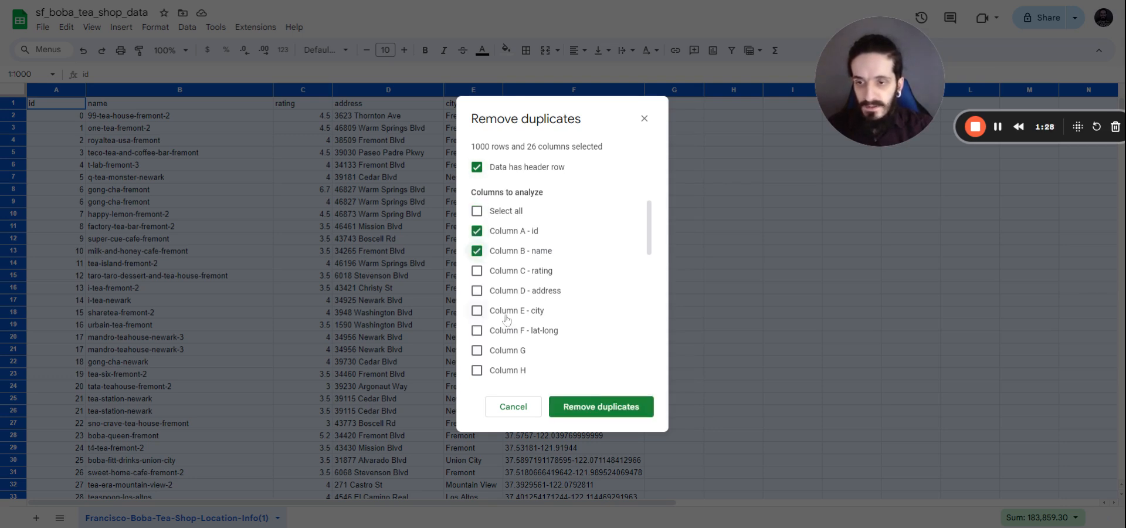
left_click(604, 410)
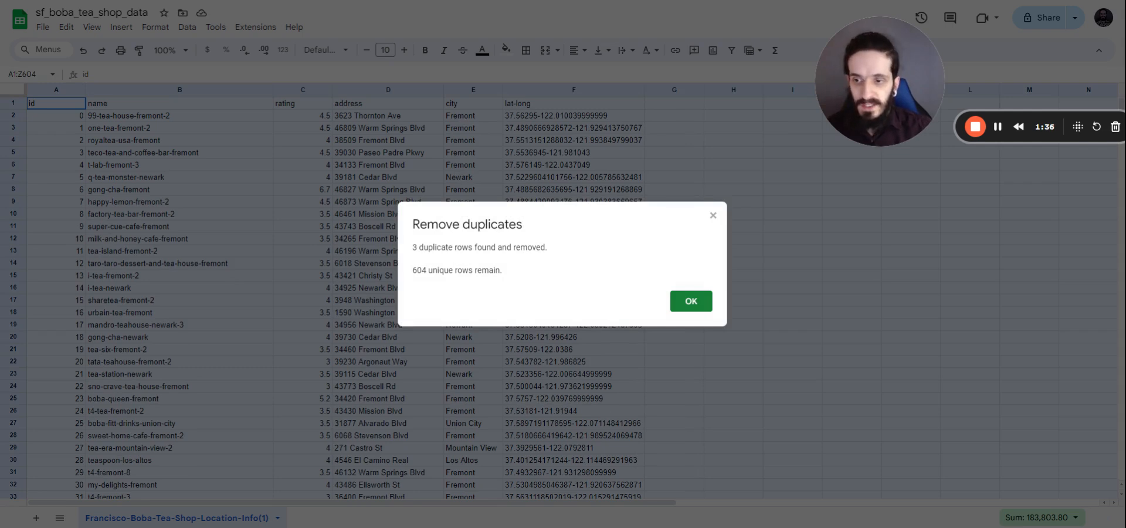
left_click(691, 302)
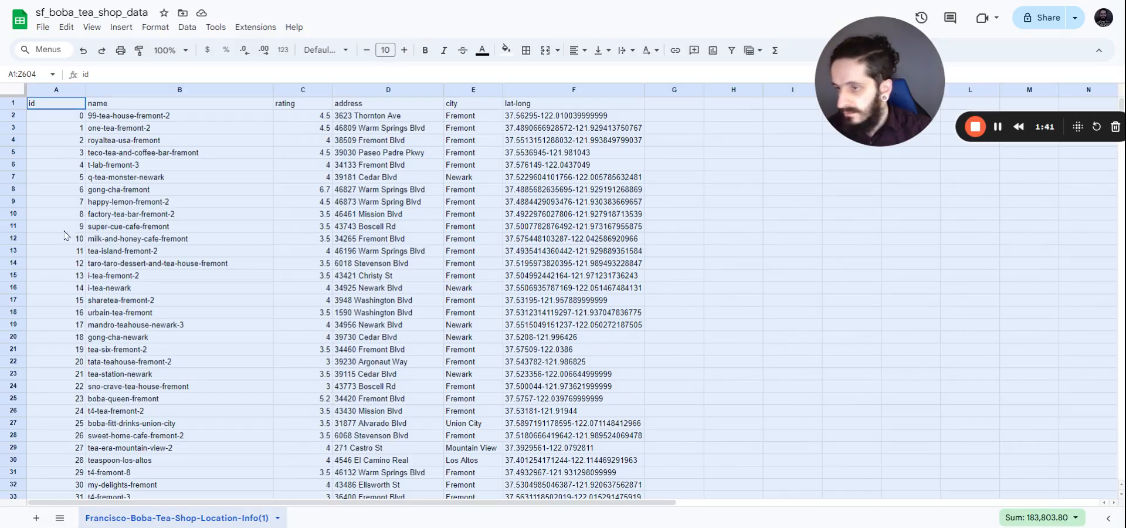
left_click(71, 193)
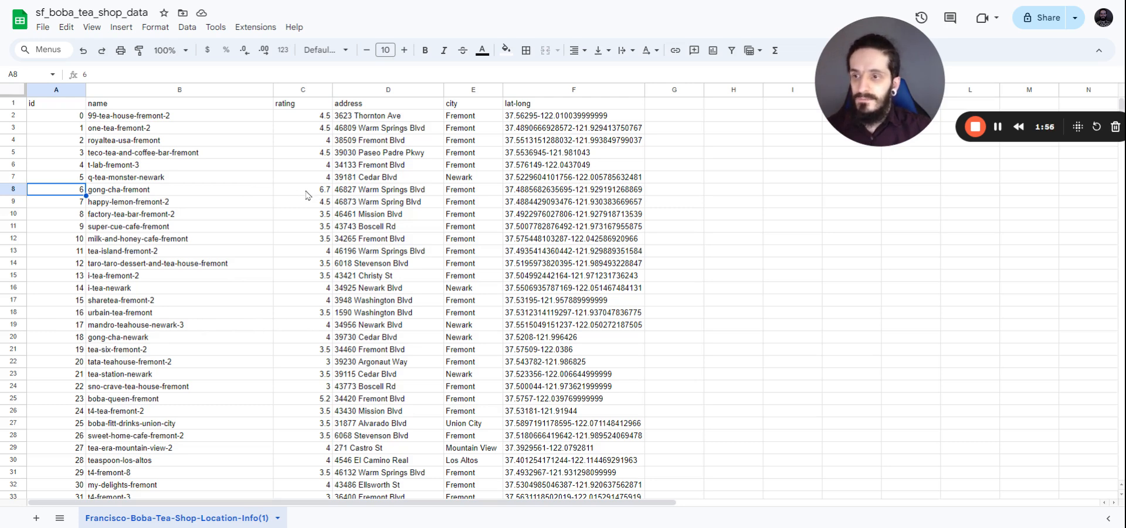
left_click(291, 90)
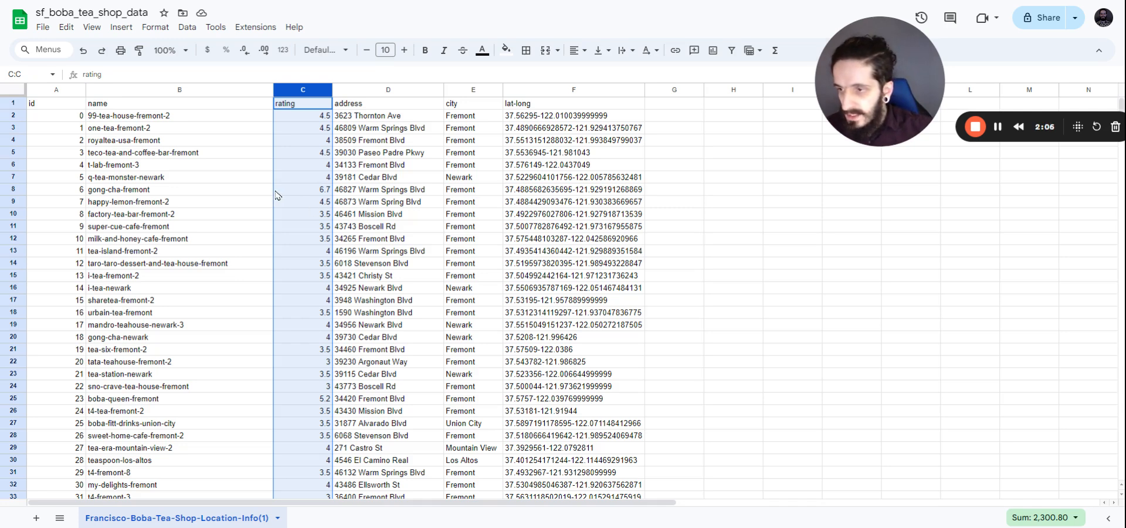
left_click(298, 194)
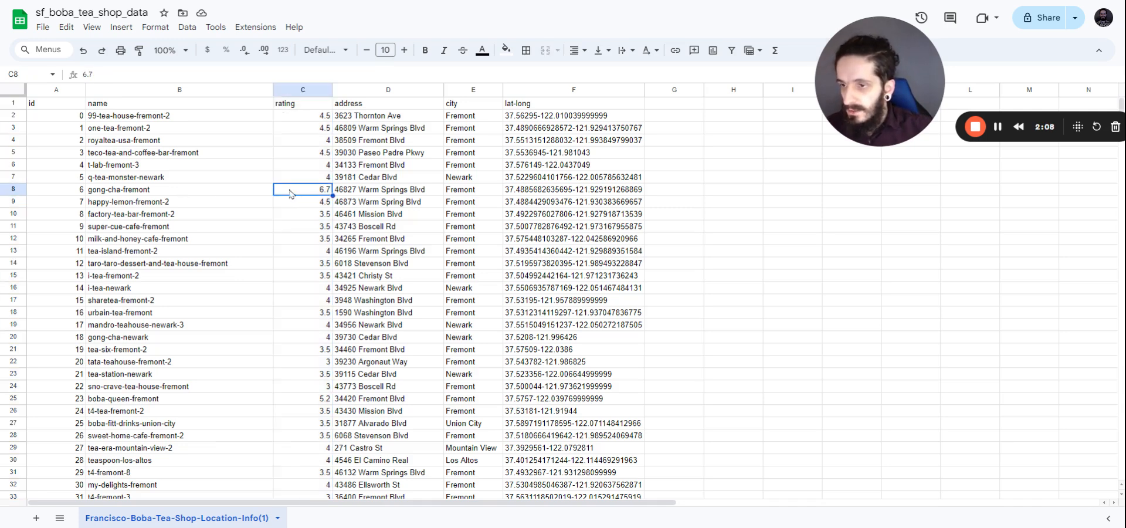
left_click(25, 190)
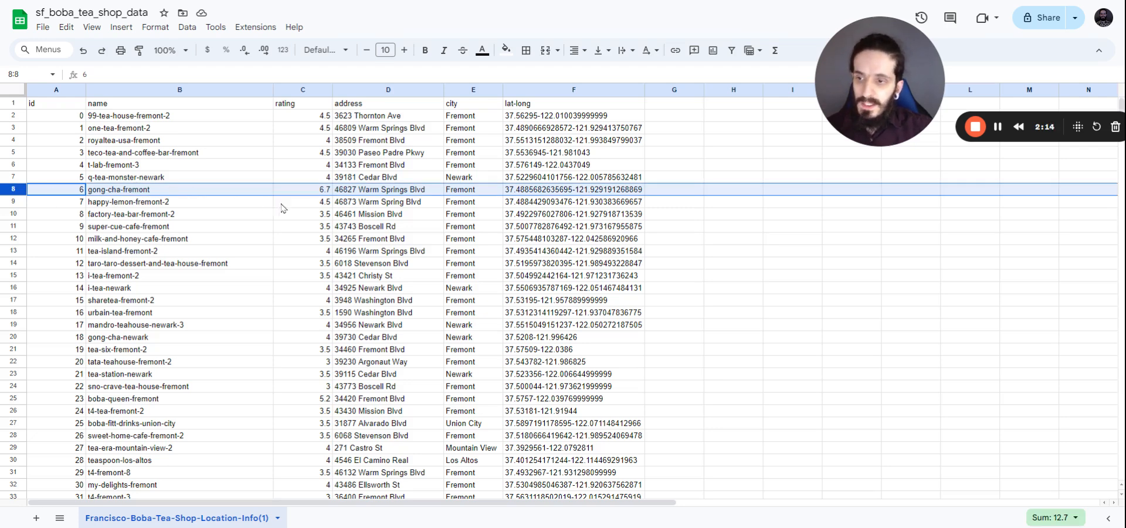
left_click(305, 194)
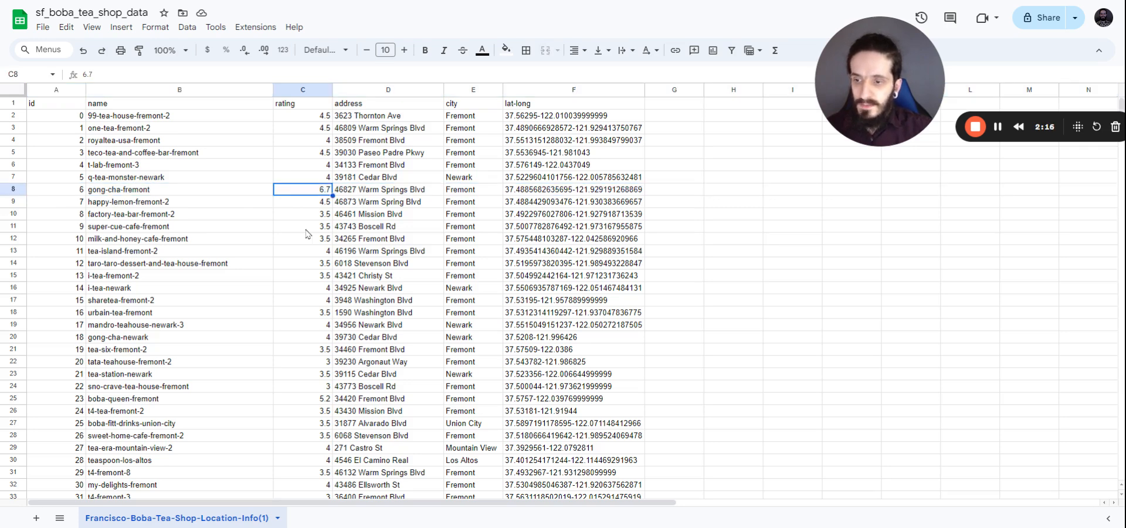
left_click(297, 401)
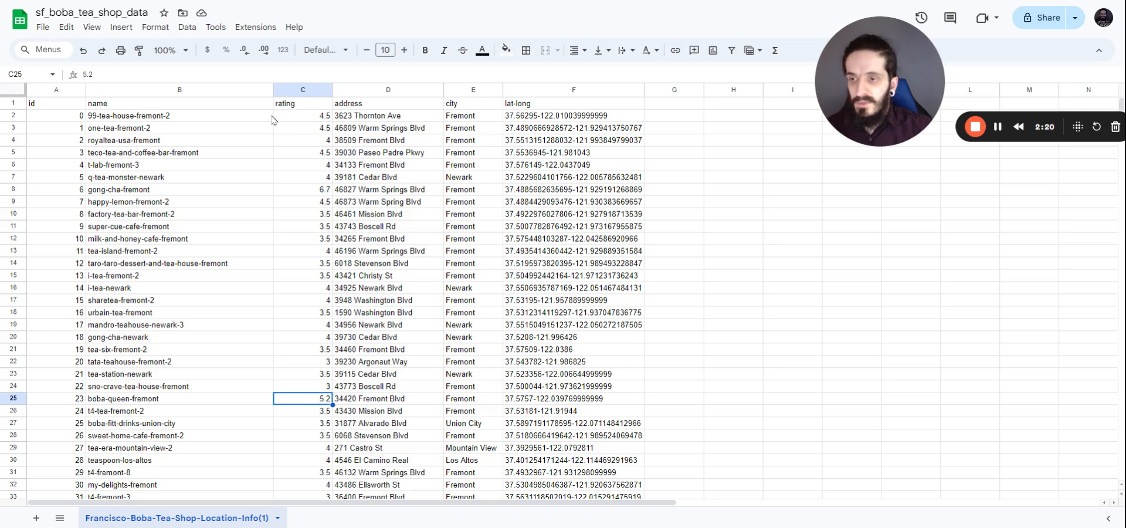
Step: Enter =countif(C:C, ">5") in G2 to count ratings above 5, returning 9
left_click(680, 119)
type("=countif")
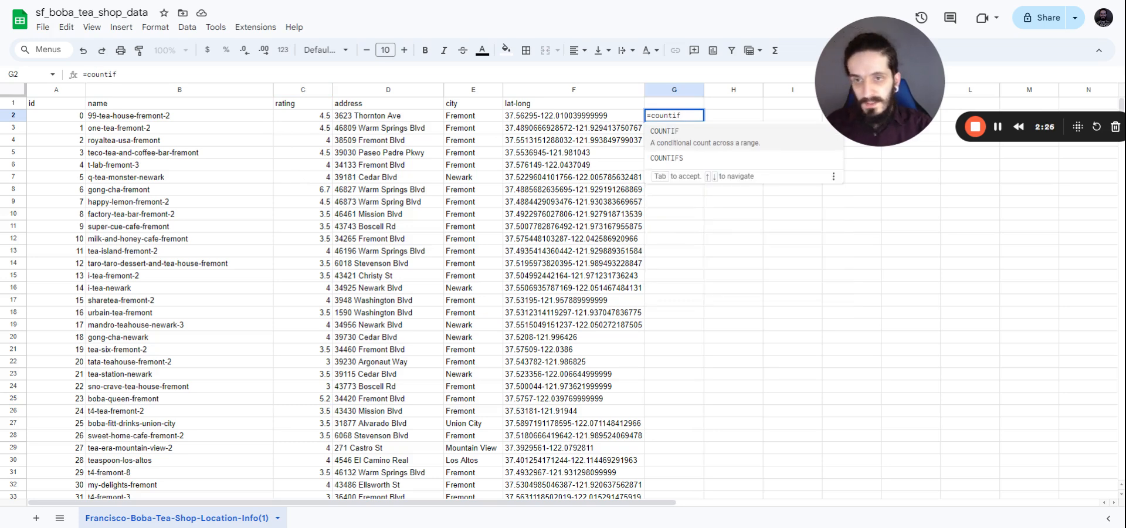
type("(")
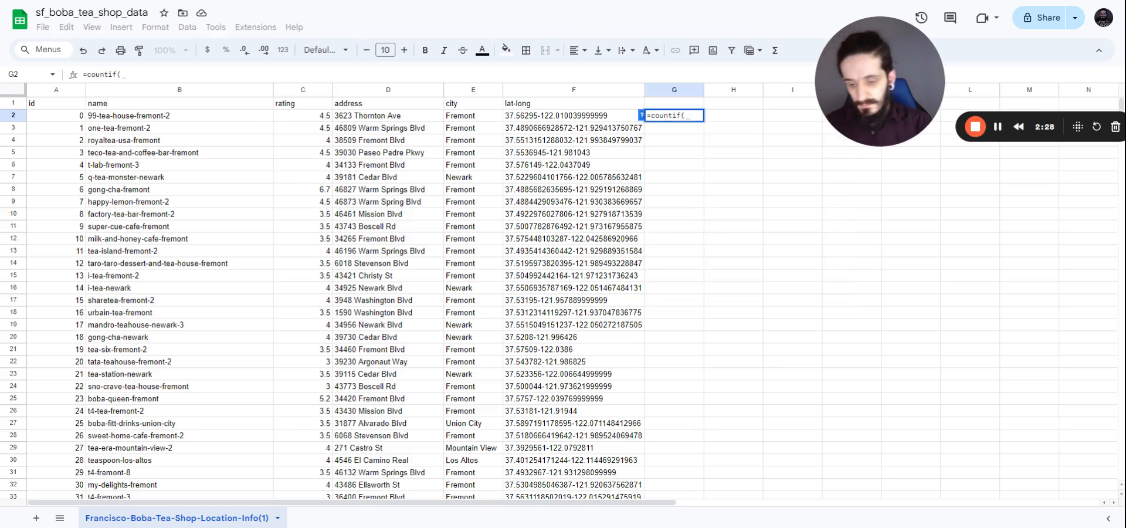
type("C:C")
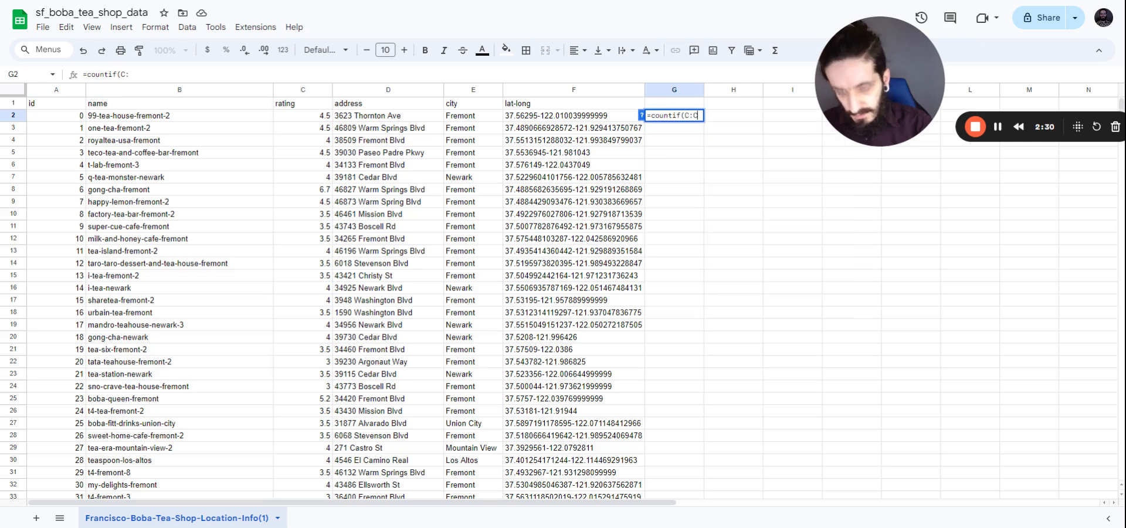
type(", ")
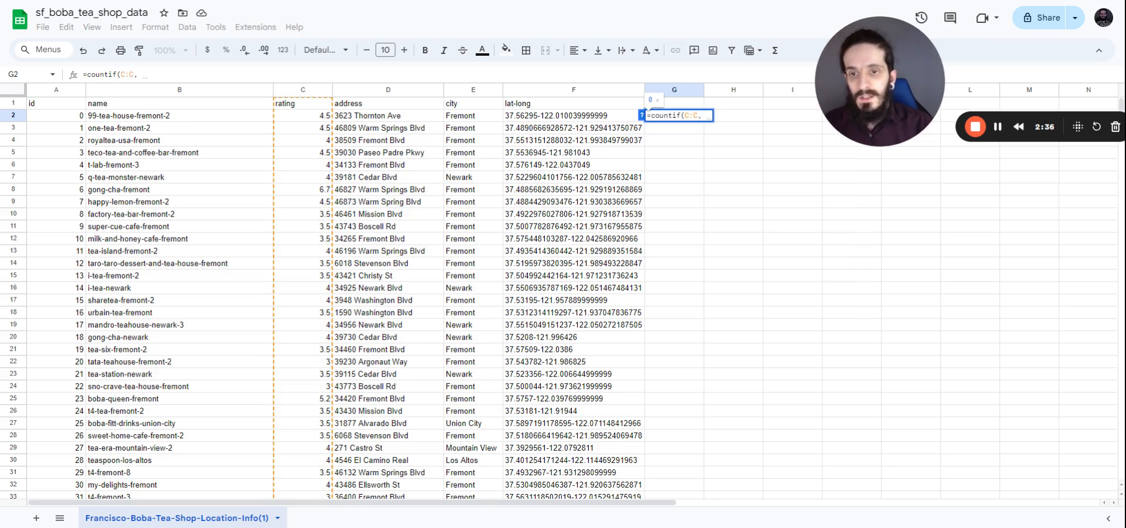
type("\"")
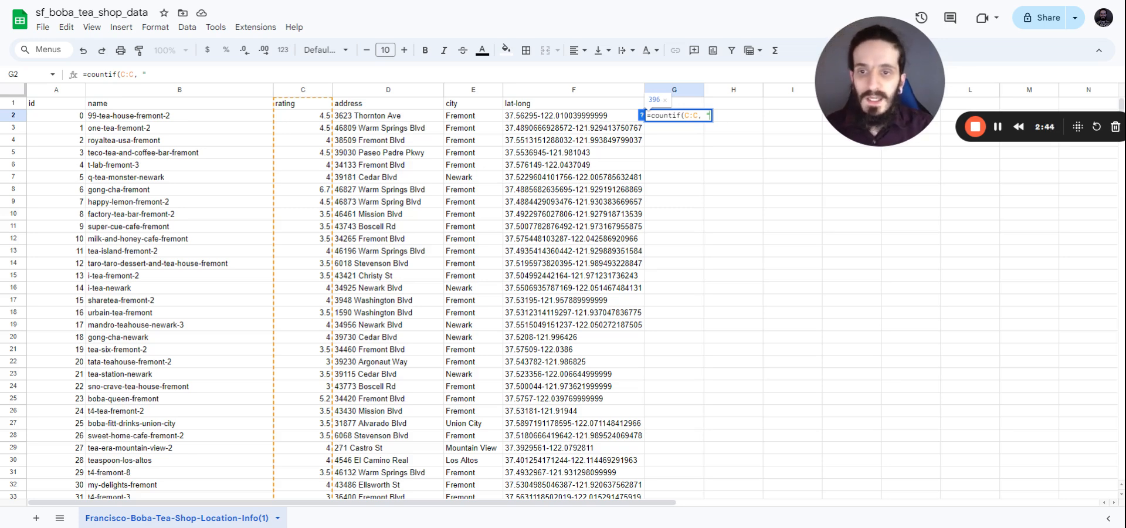
type(">5")
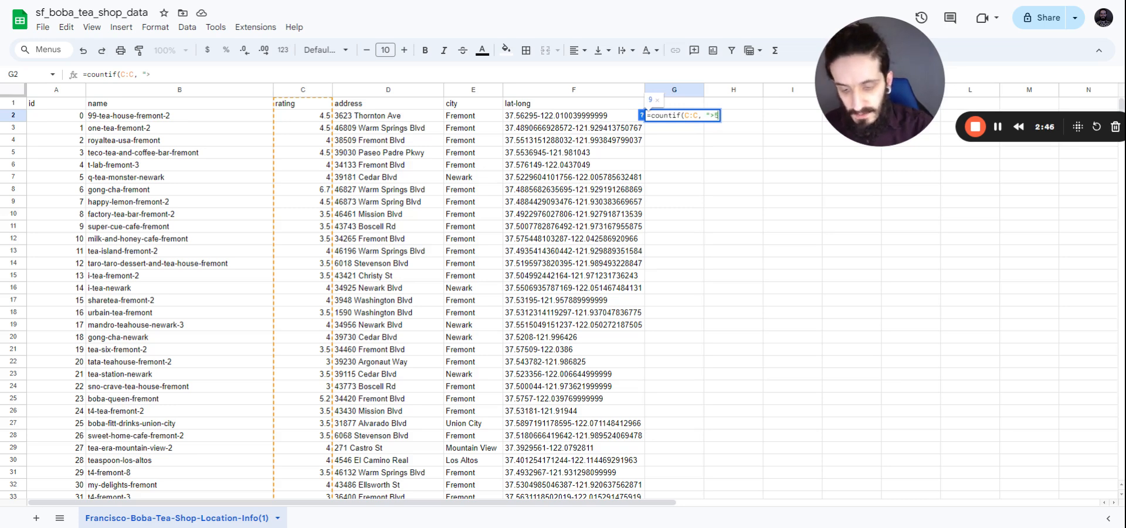
type("\"")
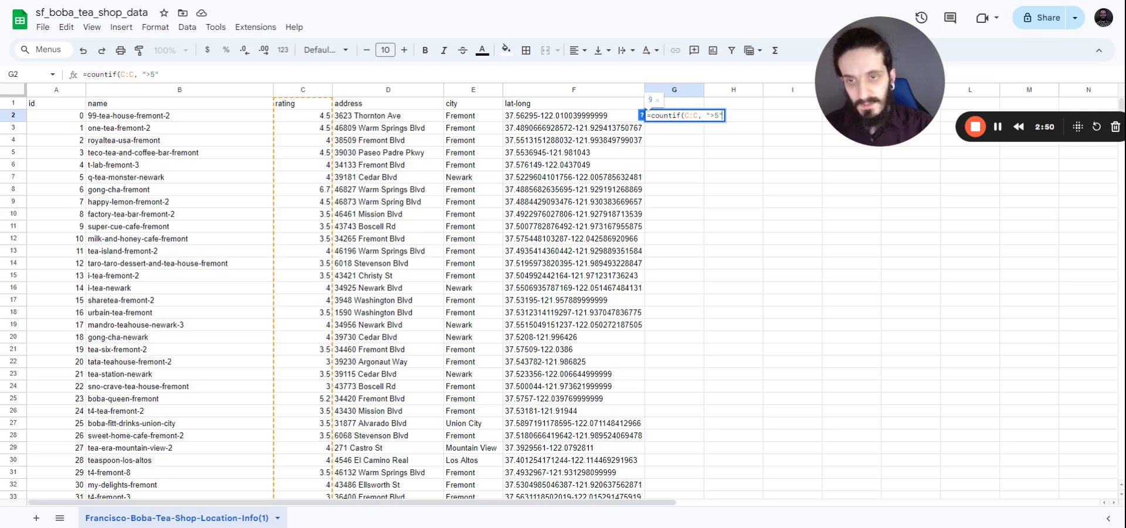
type(")")
key("Return")
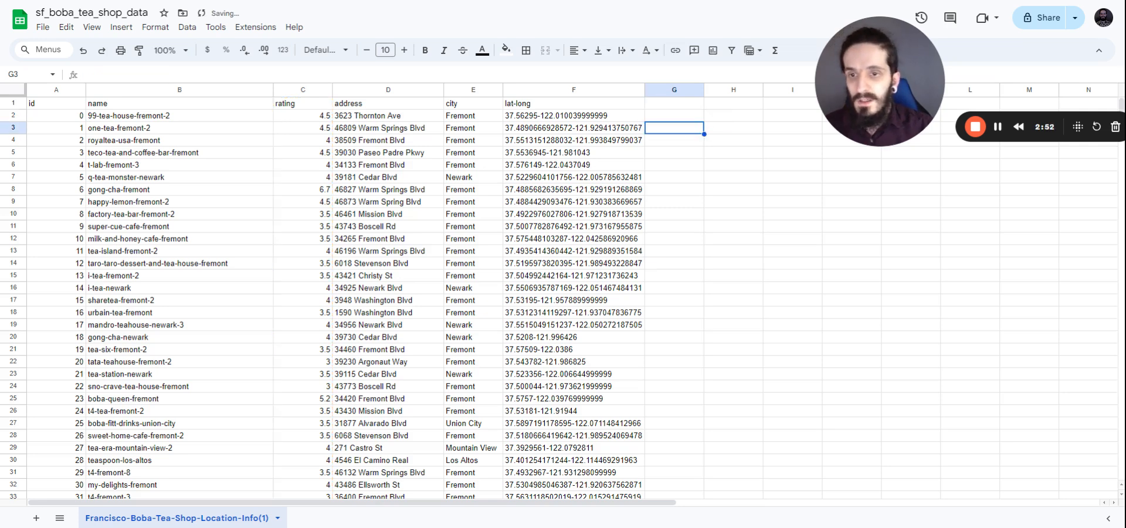
left_click(689, 117)
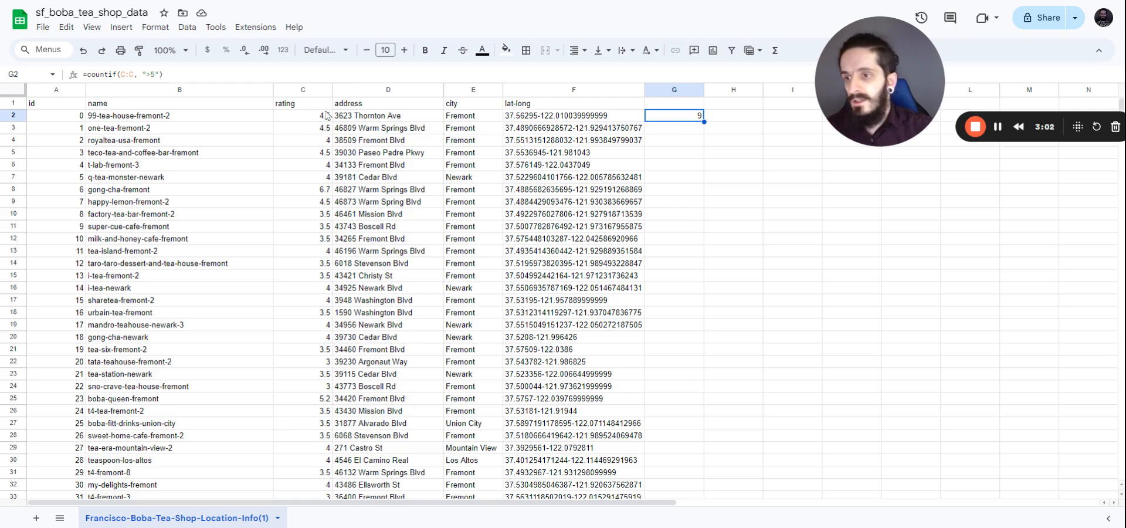
left_click(26, 75)
Step: Sort columns A:F by rating Z to A with a header row, putting 9.2 on top
type("A")
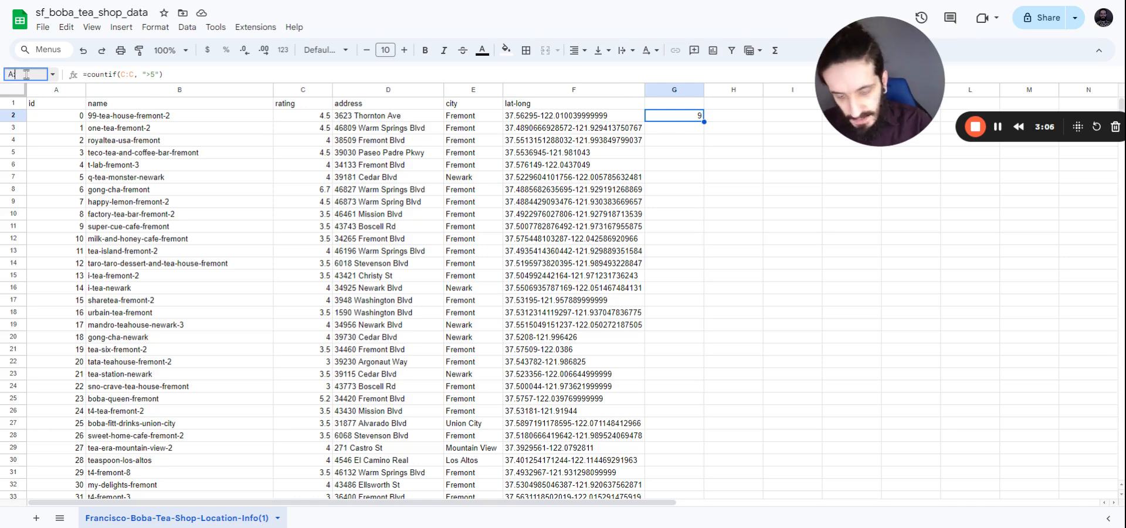
type(":F")
key("Return")
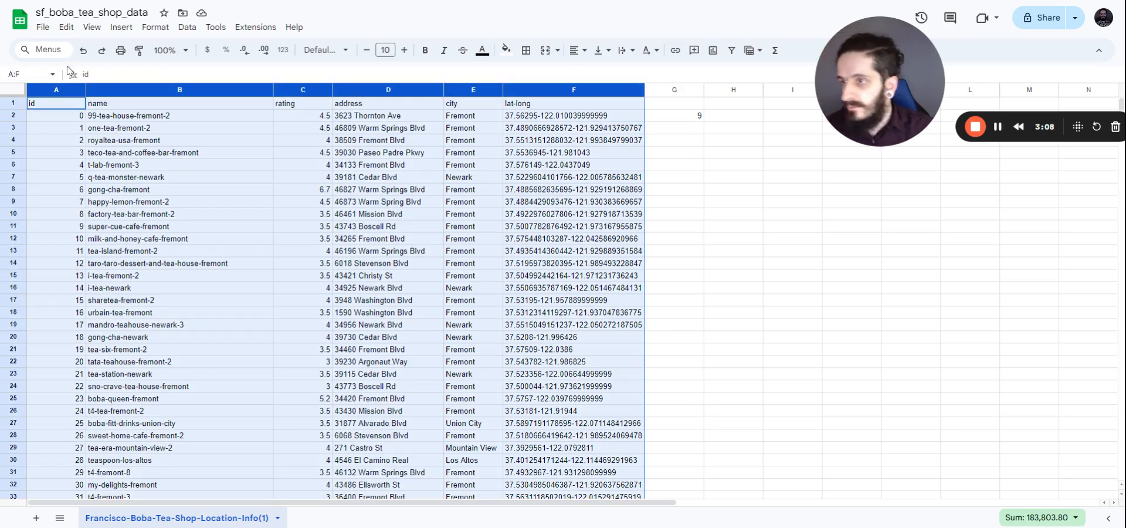
left_click(187, 27)
mouse_move(223, 69)
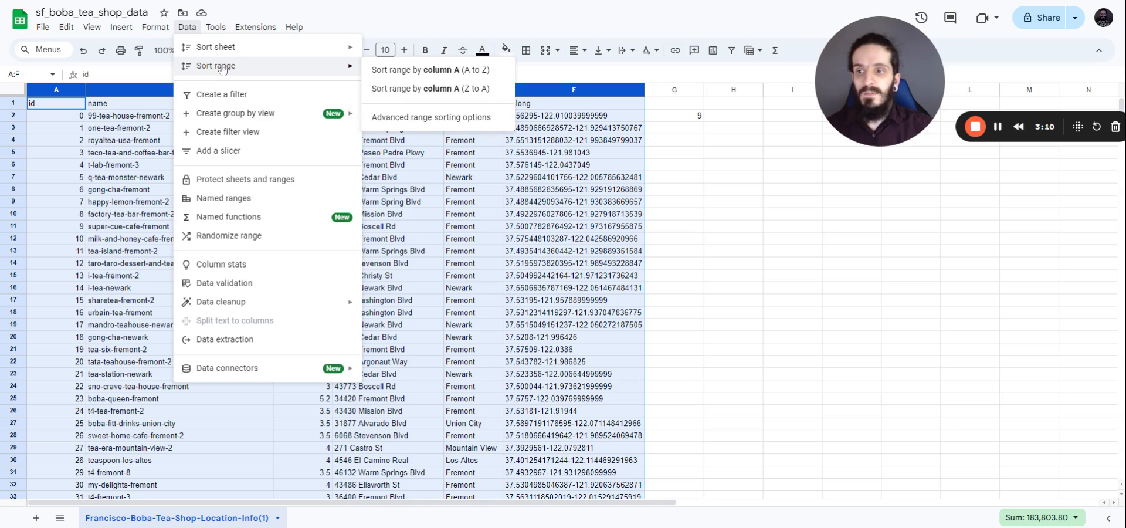
left_click(440, 118)
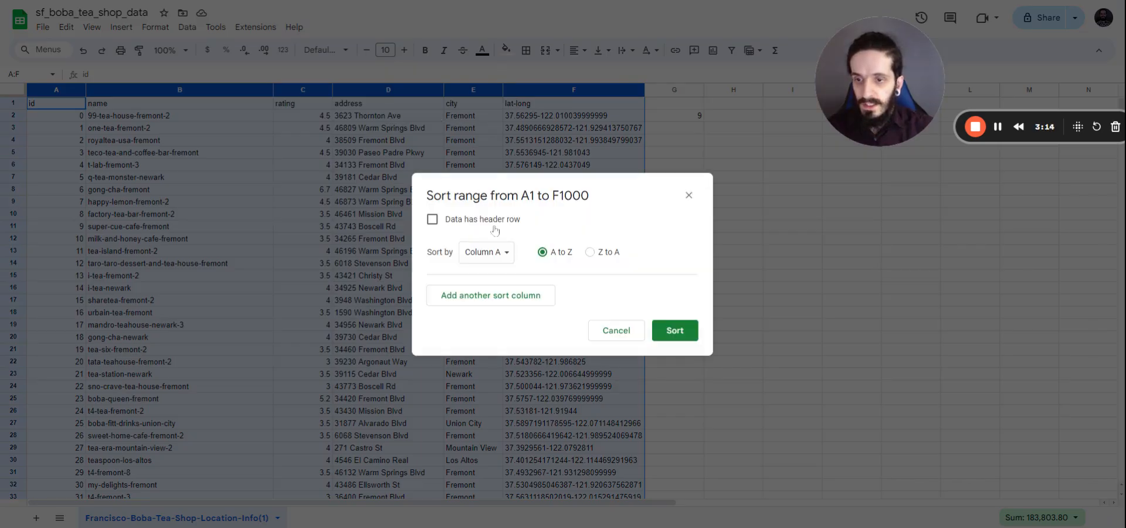
left_click(433, 221)
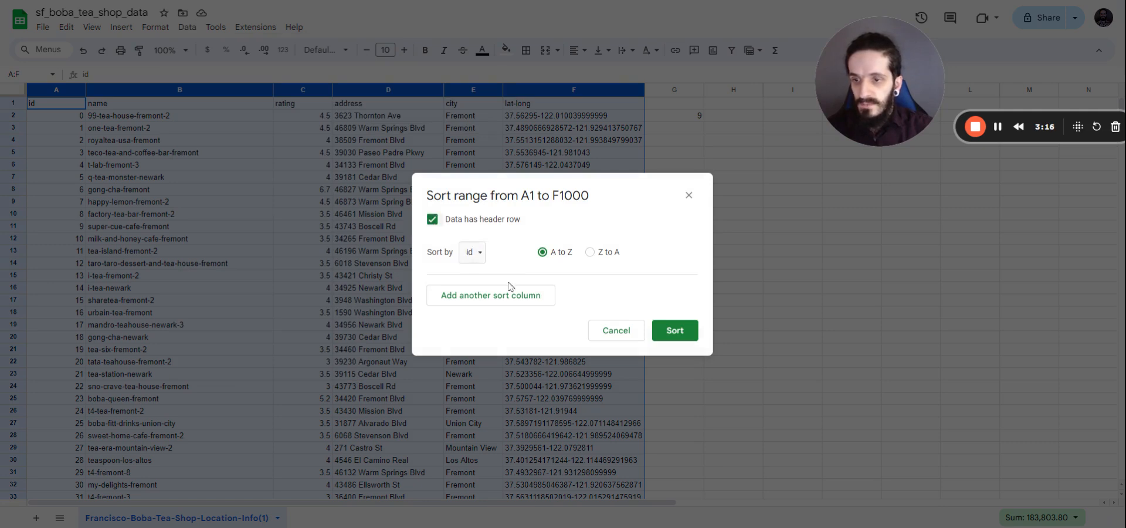
left_click(479, 255)
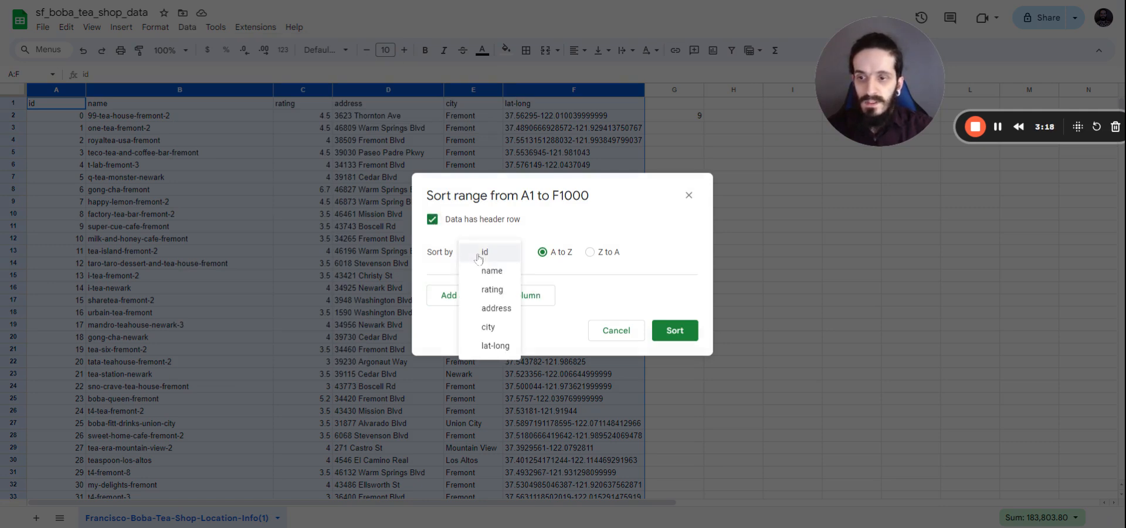
left_click(491, 290)
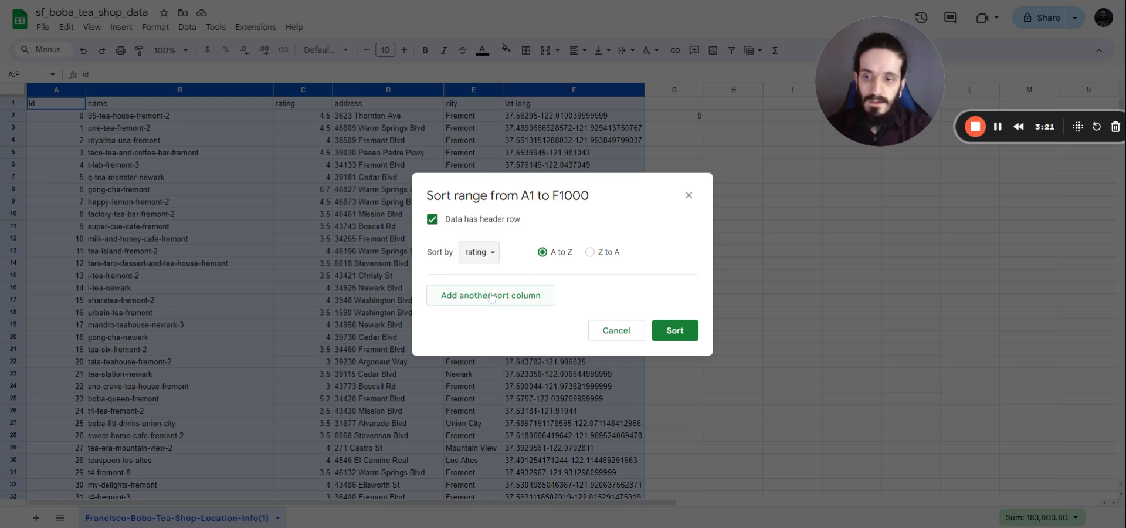
left_click(589, 252)
left_click(675, 331)
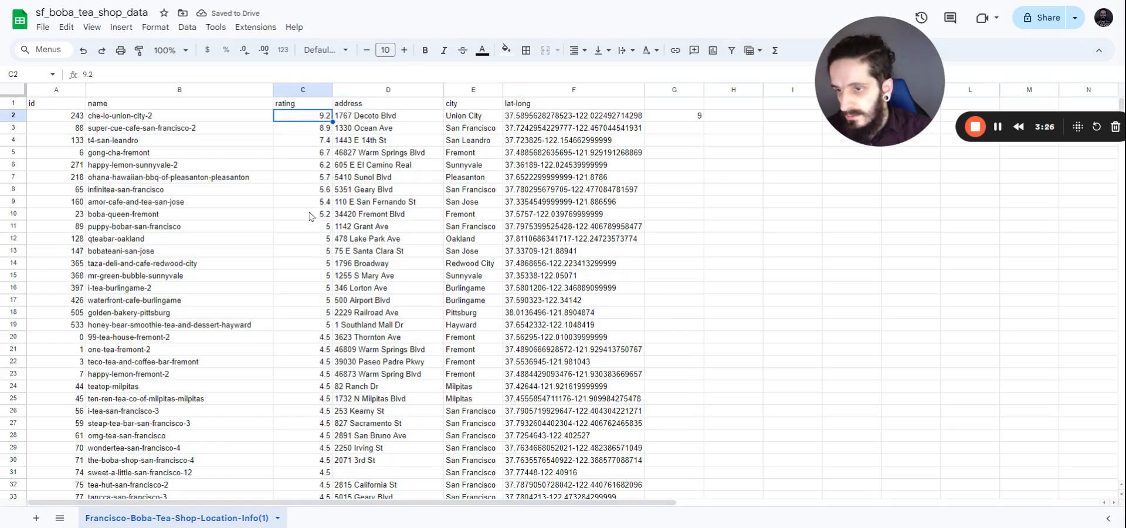
Step: Replace the ratings above 5 in C2:C10 with 5, filled down from C2
left_click_drag(311, 214, 309, 113)
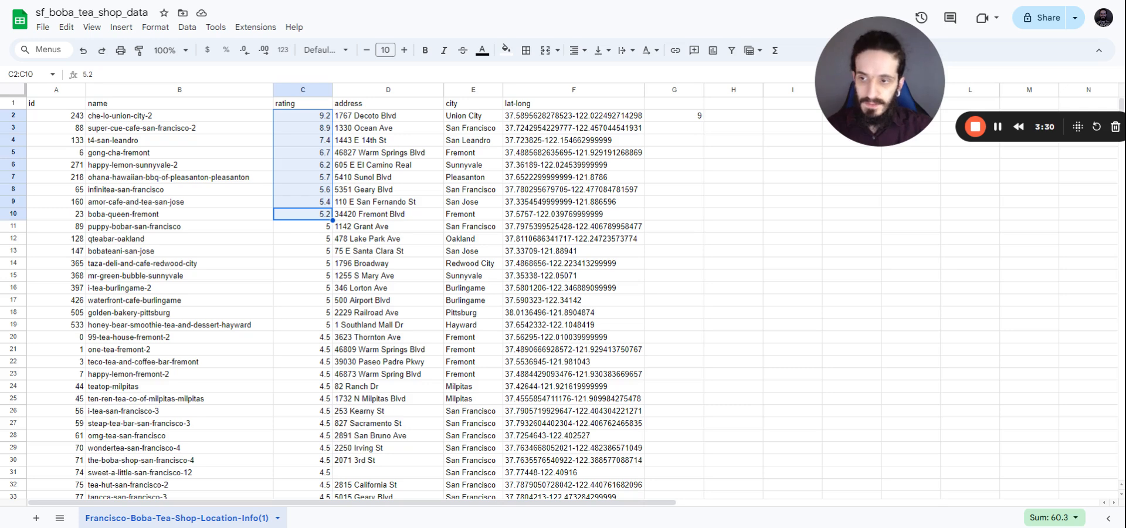
key("Delete")
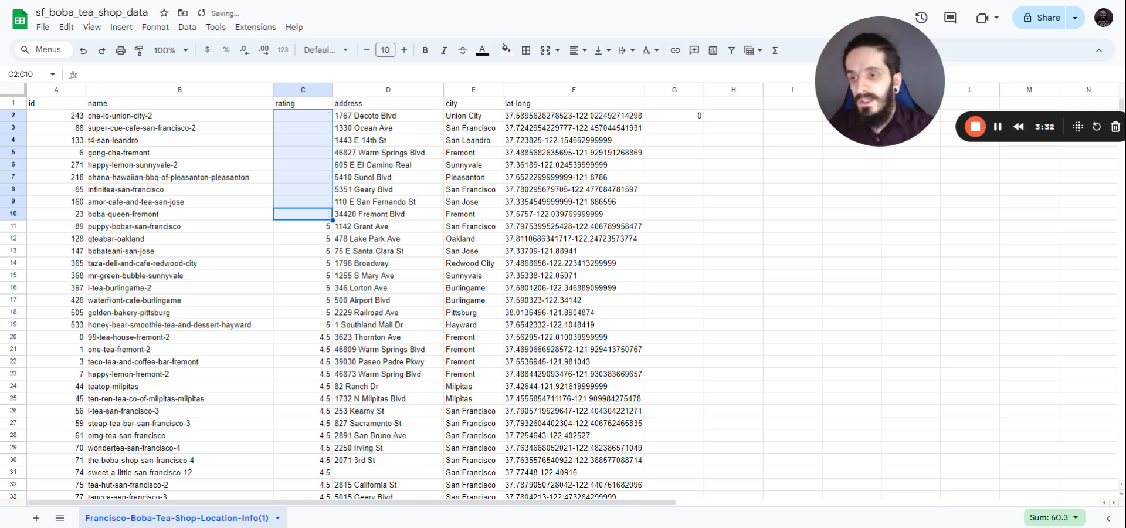
left_click(311, 118)
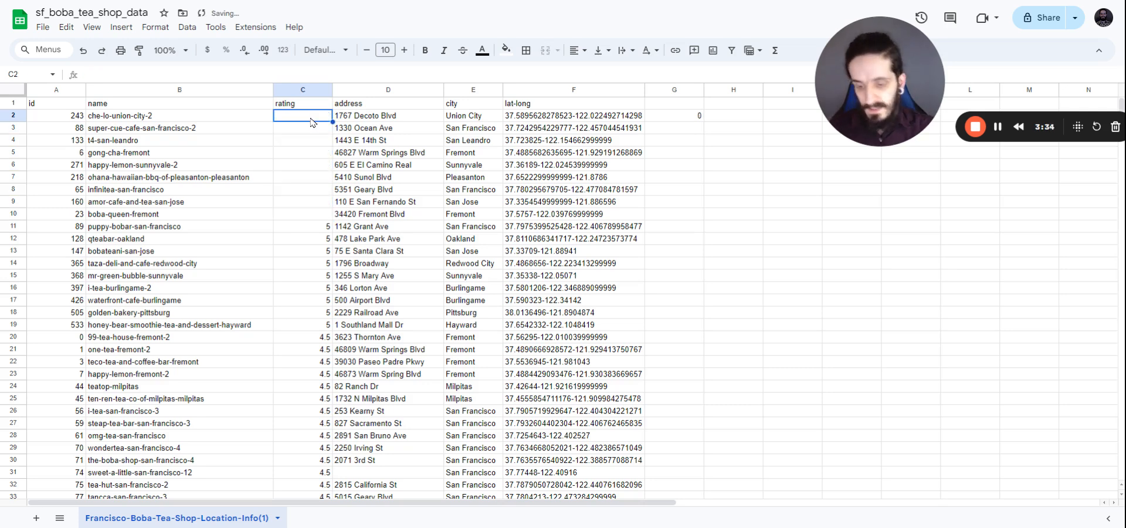
type("5")
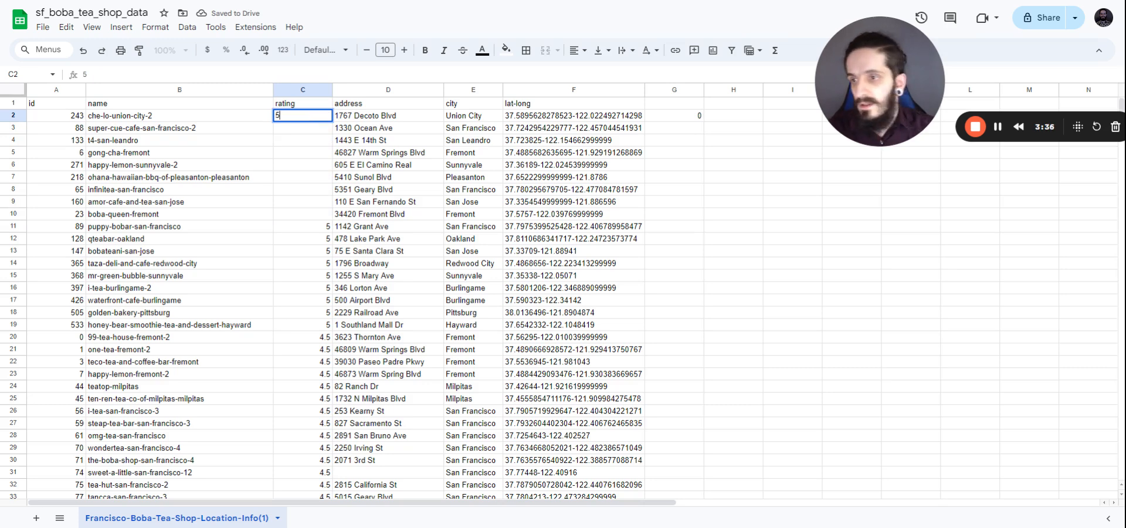
key("Return")
left_click(315, 120)
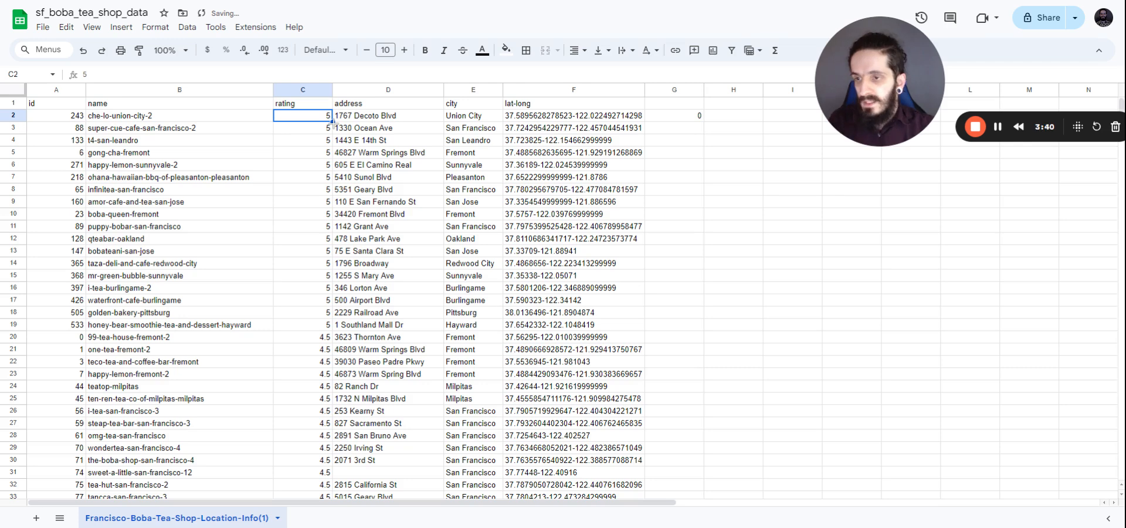
double_click(332, 121)
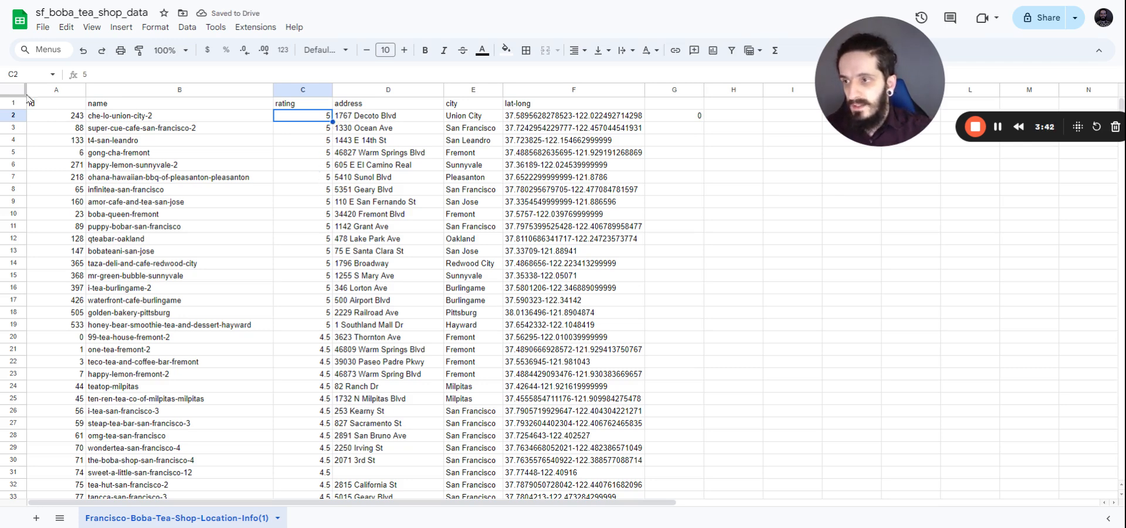
Step: Select columns A:F and open the Data menu
left_click(23, 75)
type("A:F")
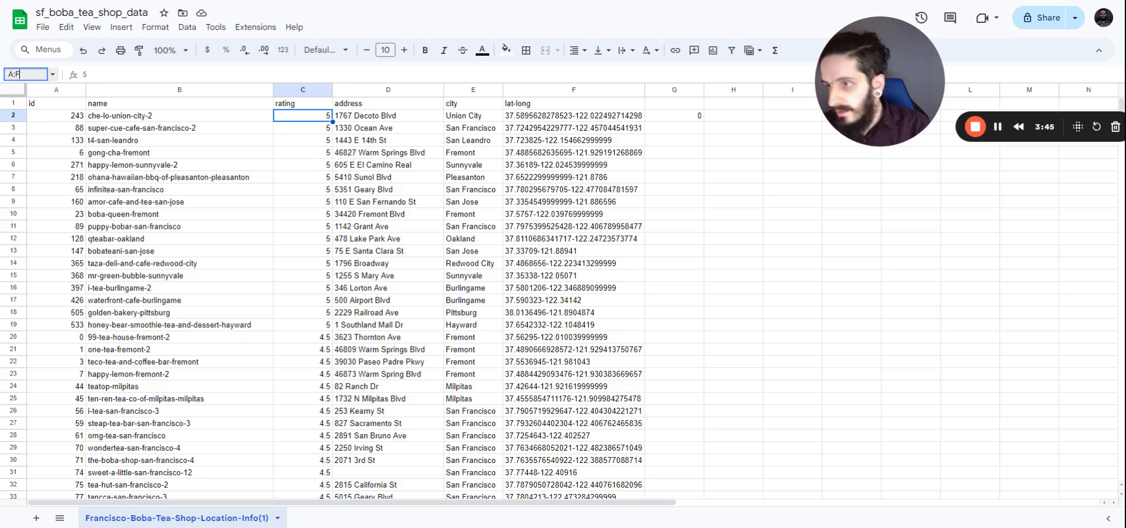
key("Return")
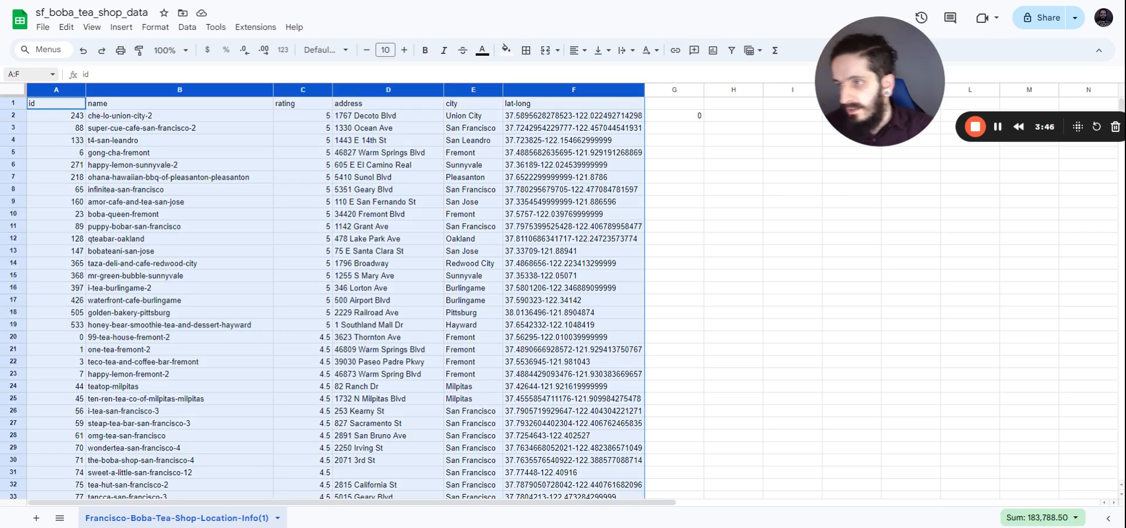
left_click(187, 27)
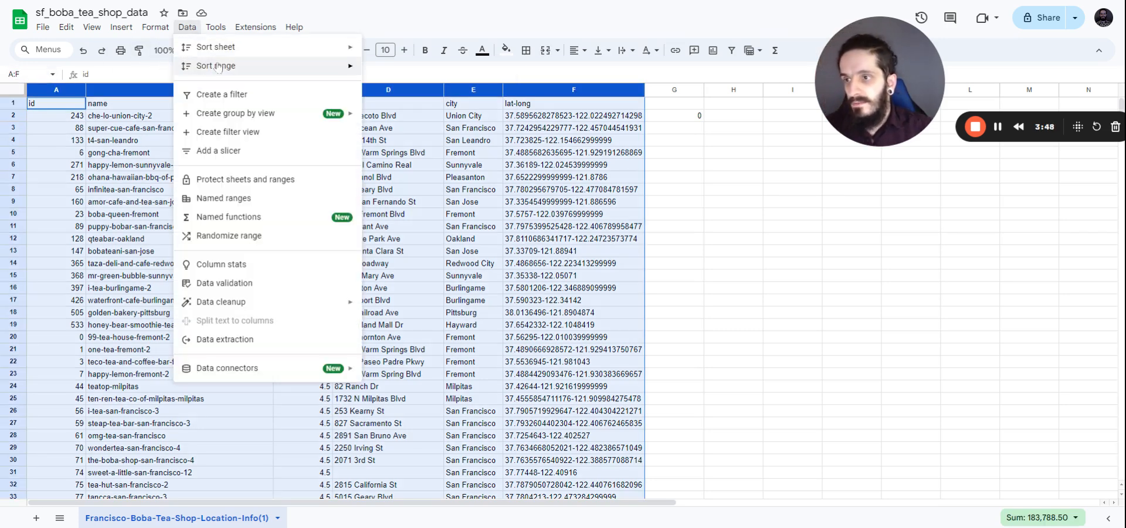
Step: Re-sort the rows by id ascending with a header row and clear the countif check in G2
mouse_move(216, 67)
left_click(393, 117)
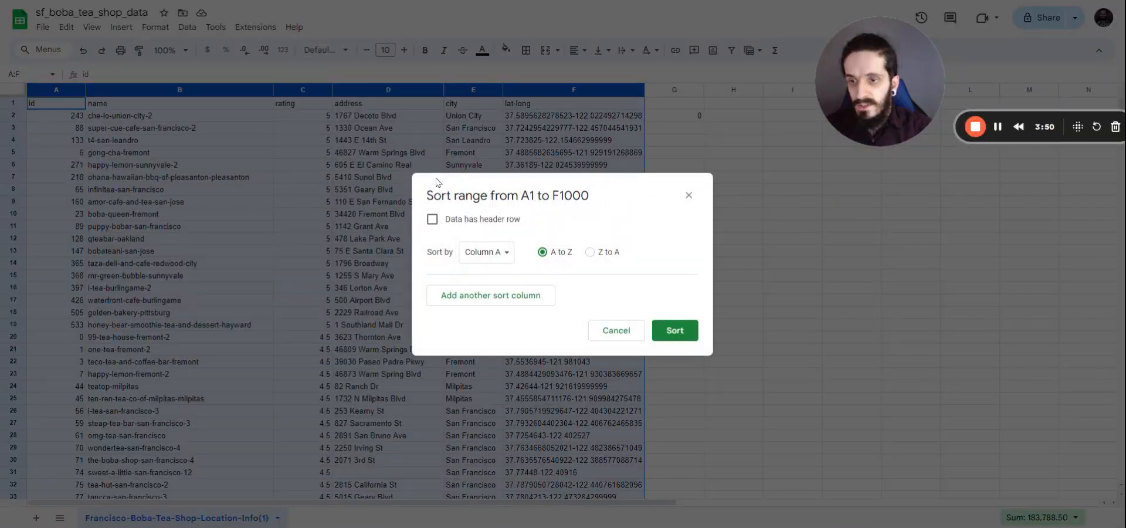
left_click(432, 218)
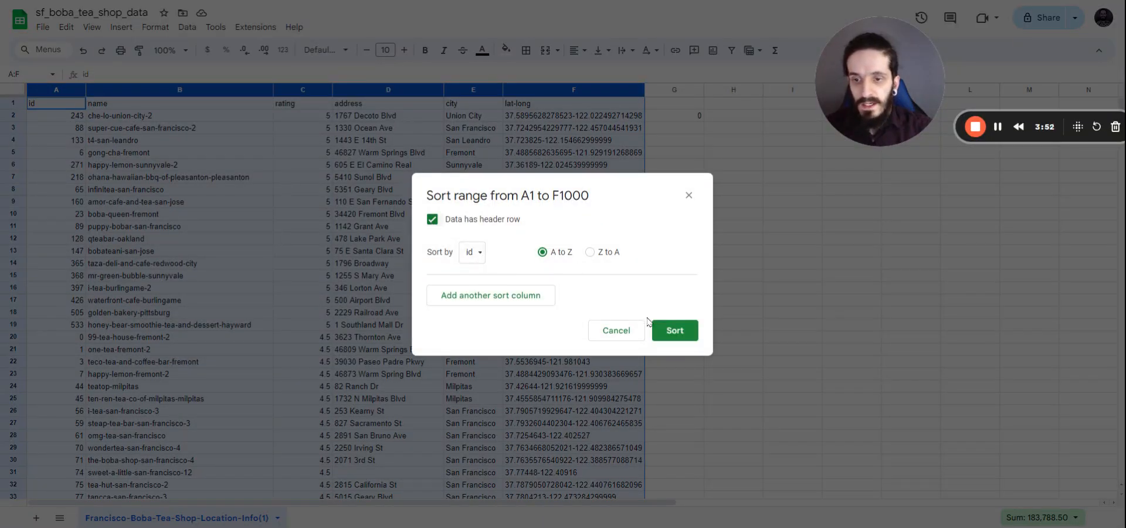
left_click(669, 328)
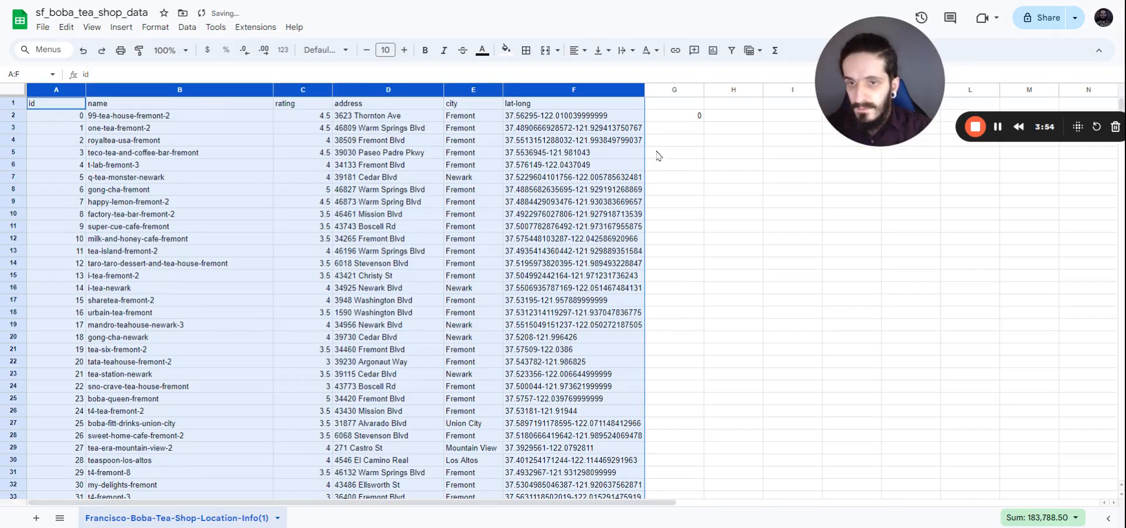
left_click(668, 123)
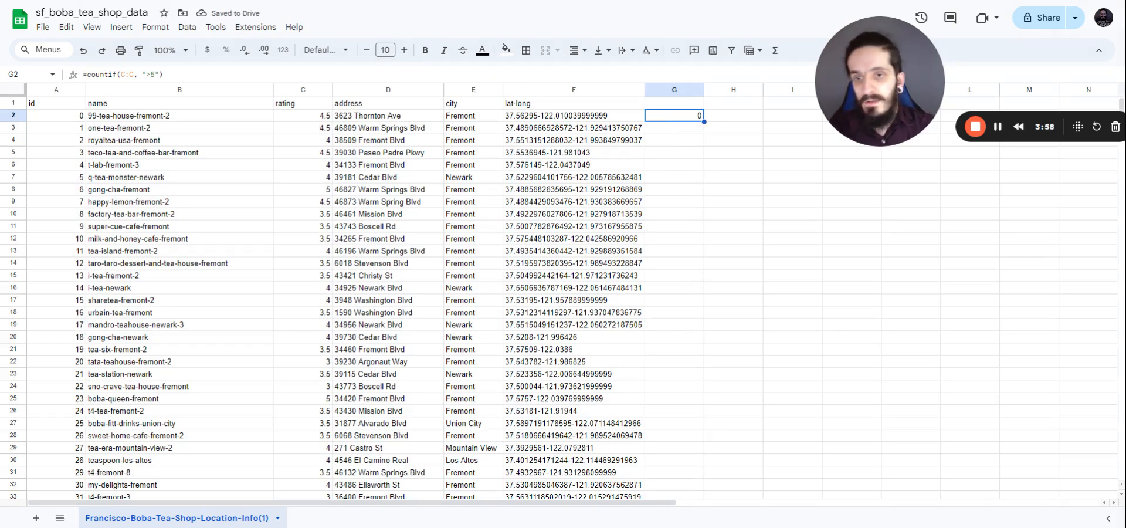
key("Delete")
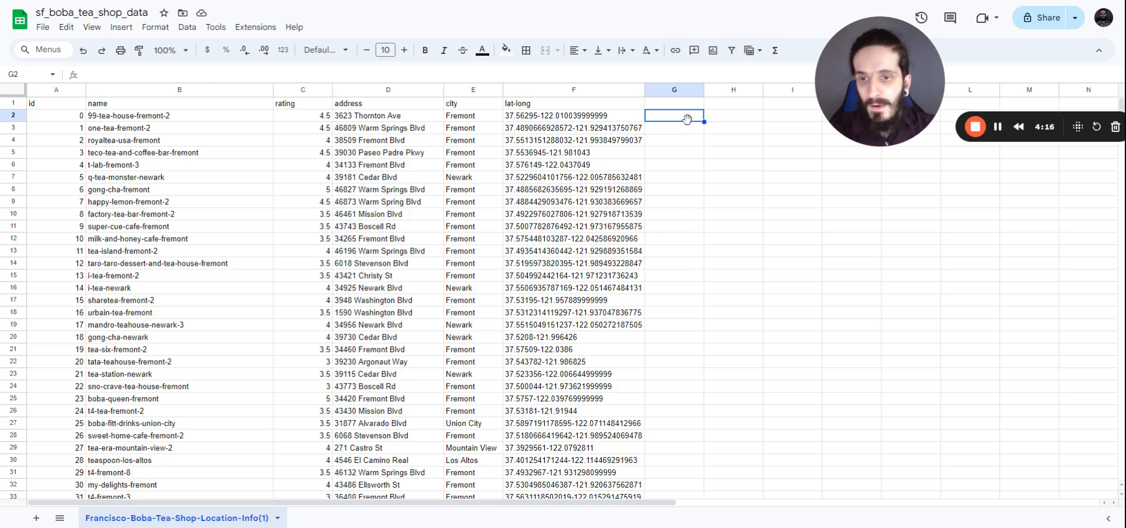
Step: Enter =split(F2, "-") in G2 to split the lat-long value
type("=split")
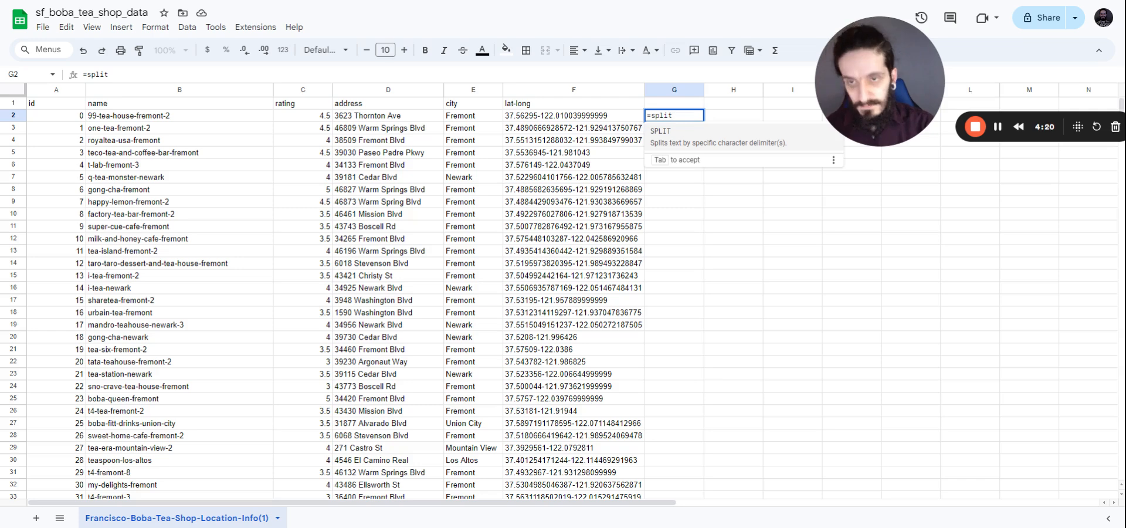
type("(")
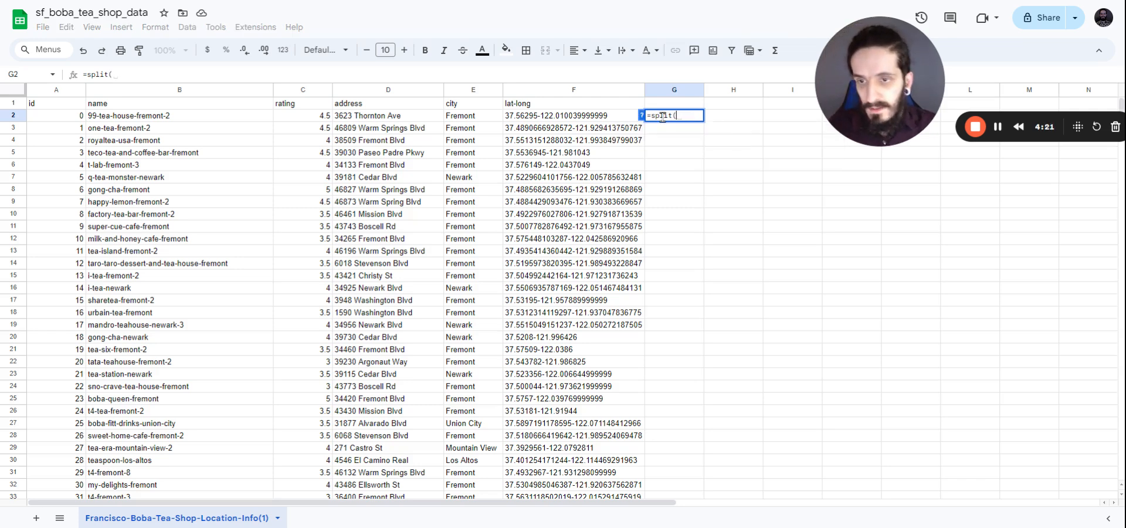
left_click(610, 120)
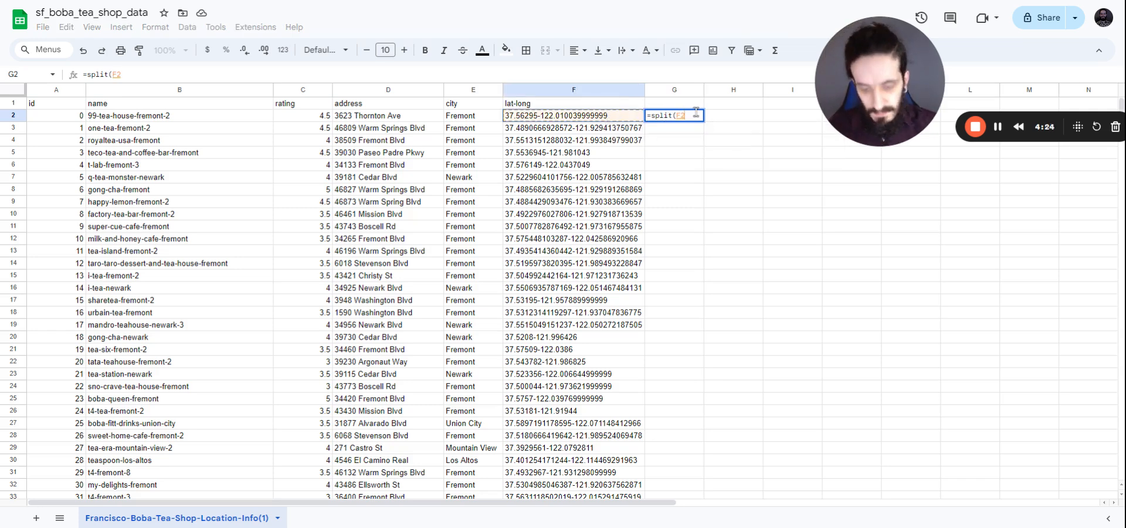
type(", ")
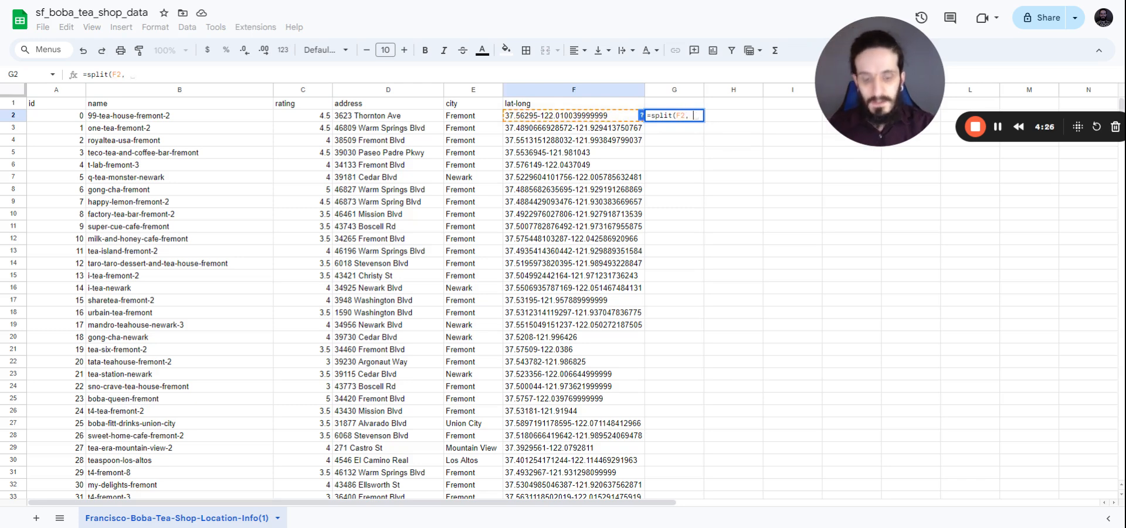
type("\"")
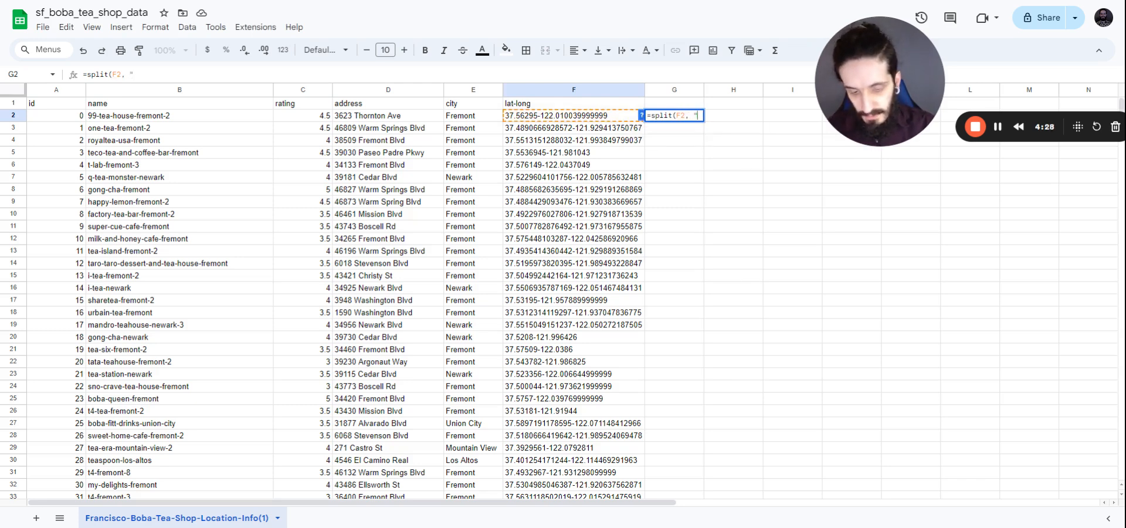
type("-\"")
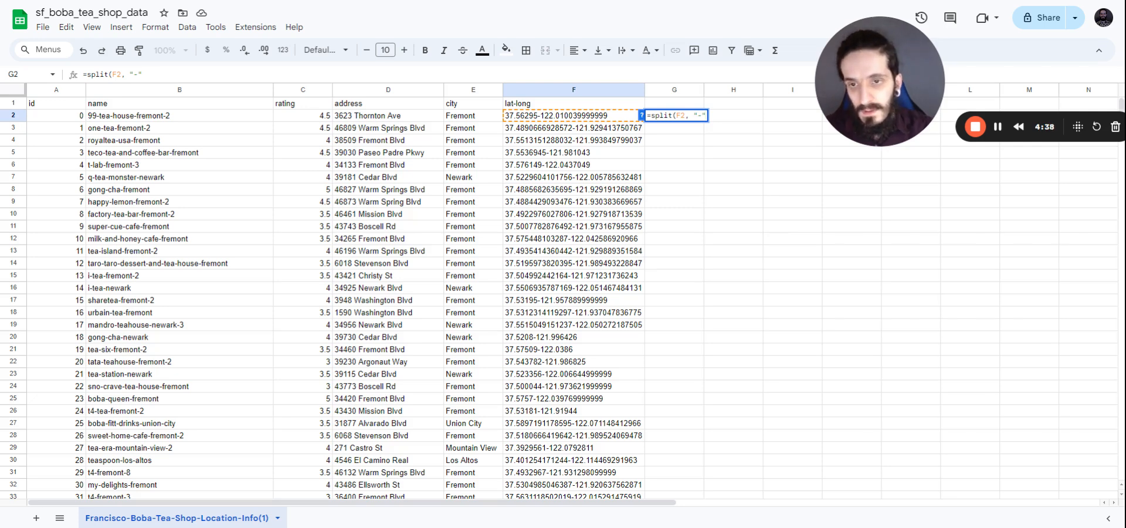
type(")")
key("Return")
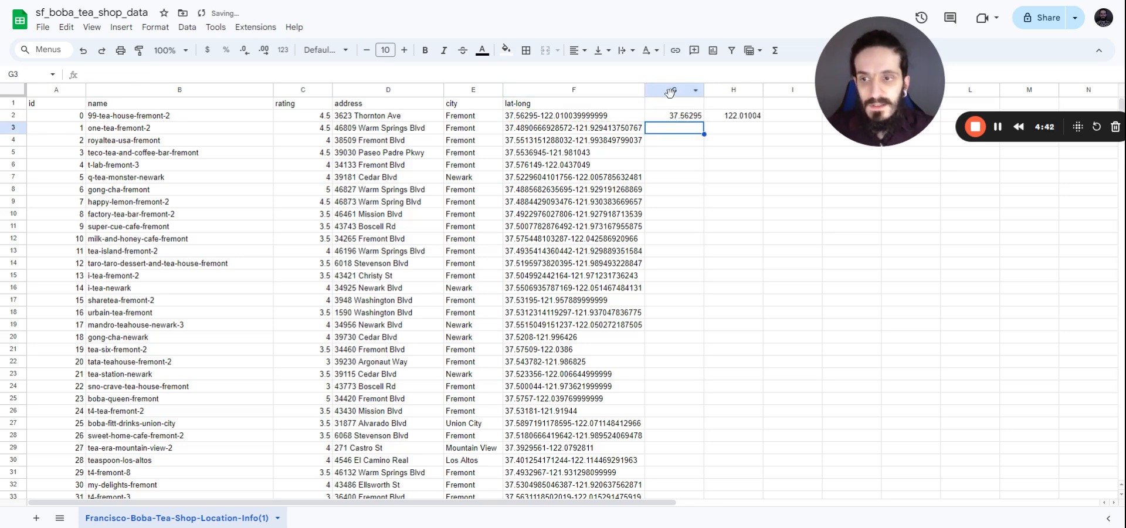
Step: Add headers lat and long in G1:H1 and fill the split formula down all rows
left_click(688, 106)
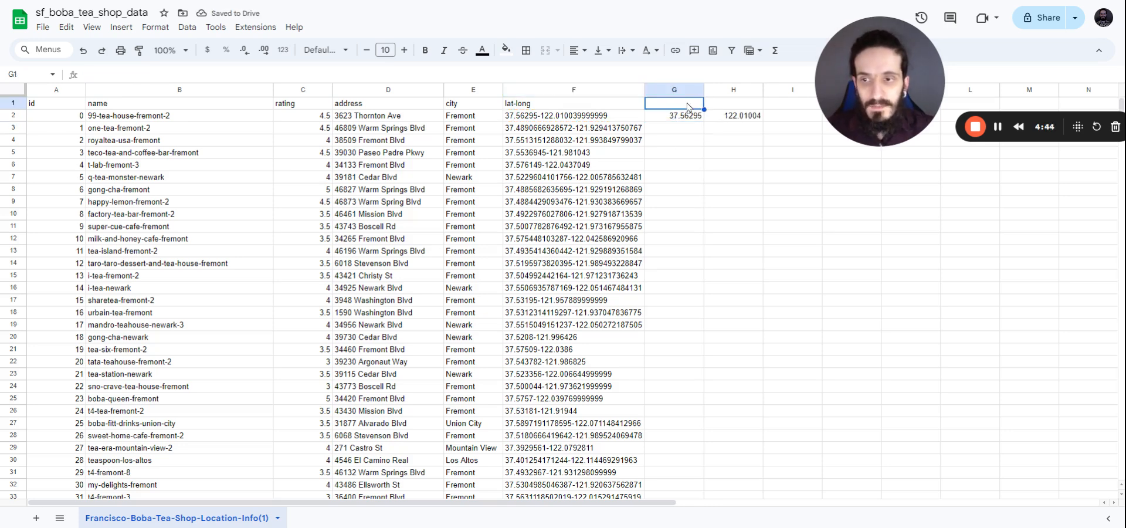
type("lat")
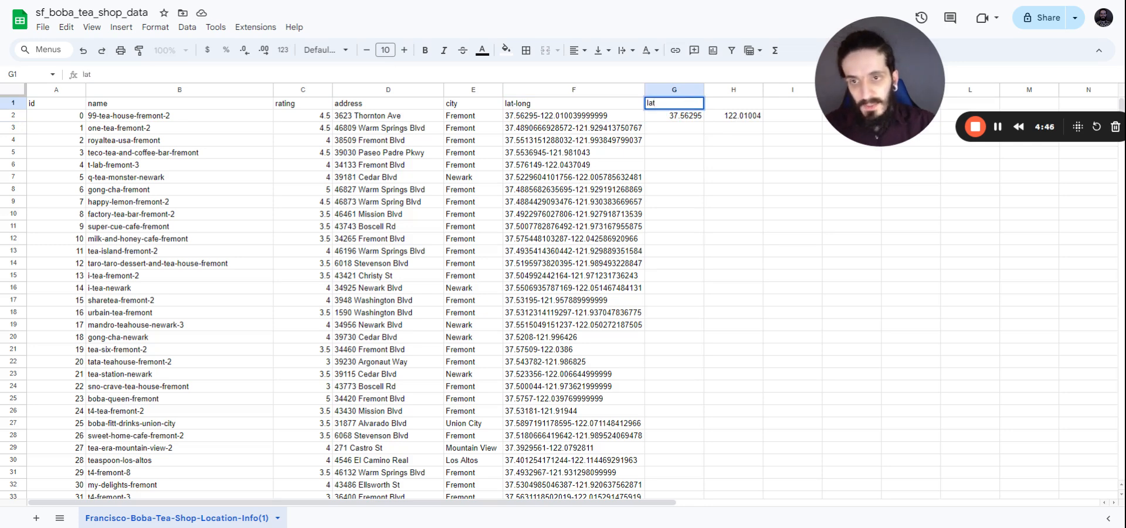
key("Tab")
type("long")
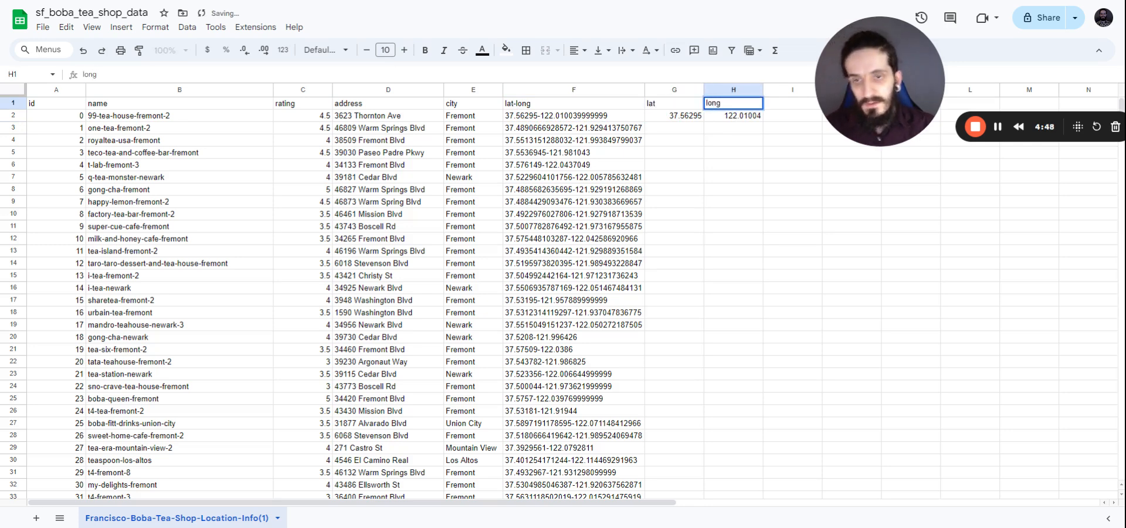
left_click_drag(691, 119, 723, 123)
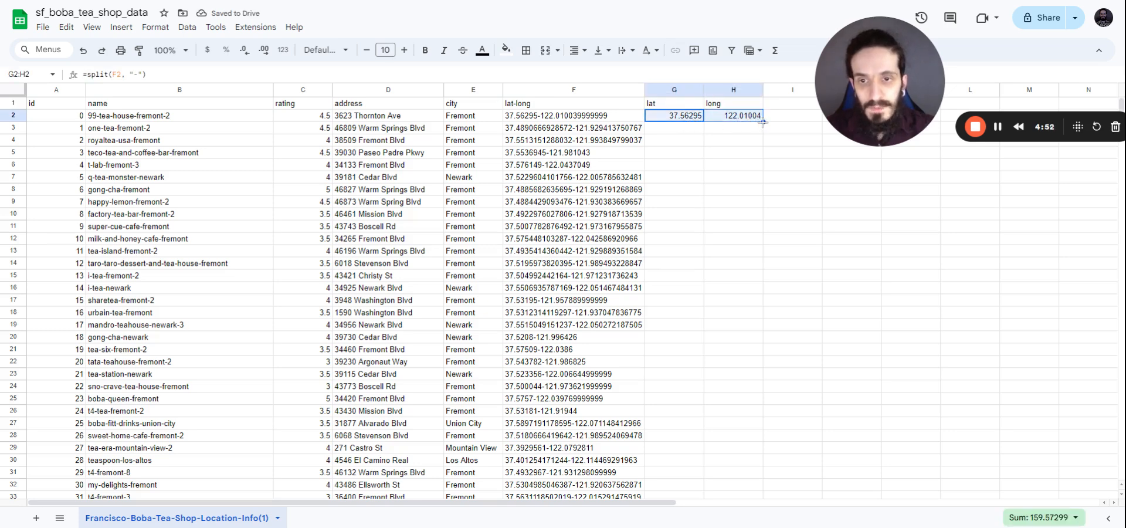
double_click(762, 122)
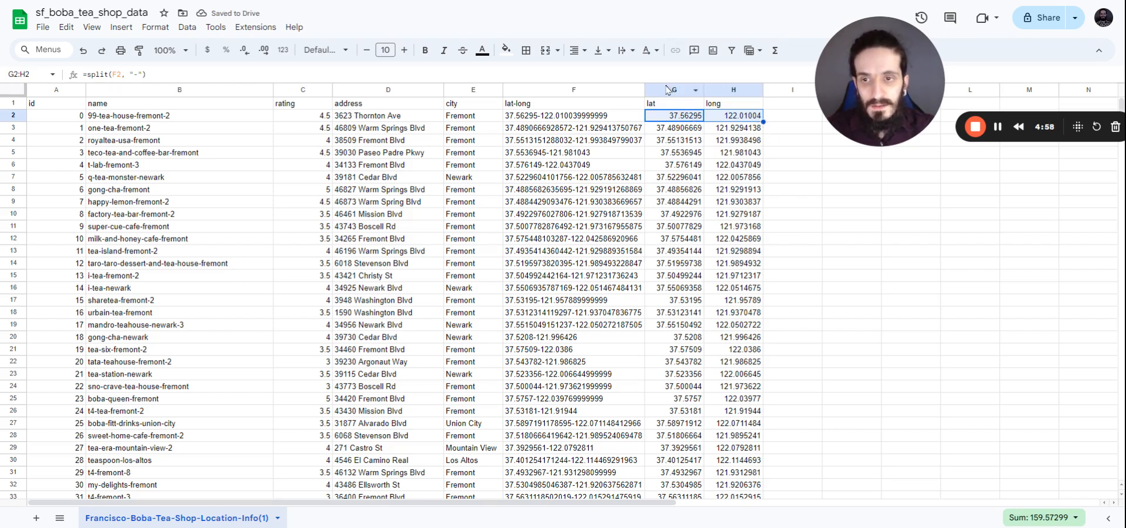
Step: Paste the lat and long columns G:H as values only over column F
left_click(34, 73)
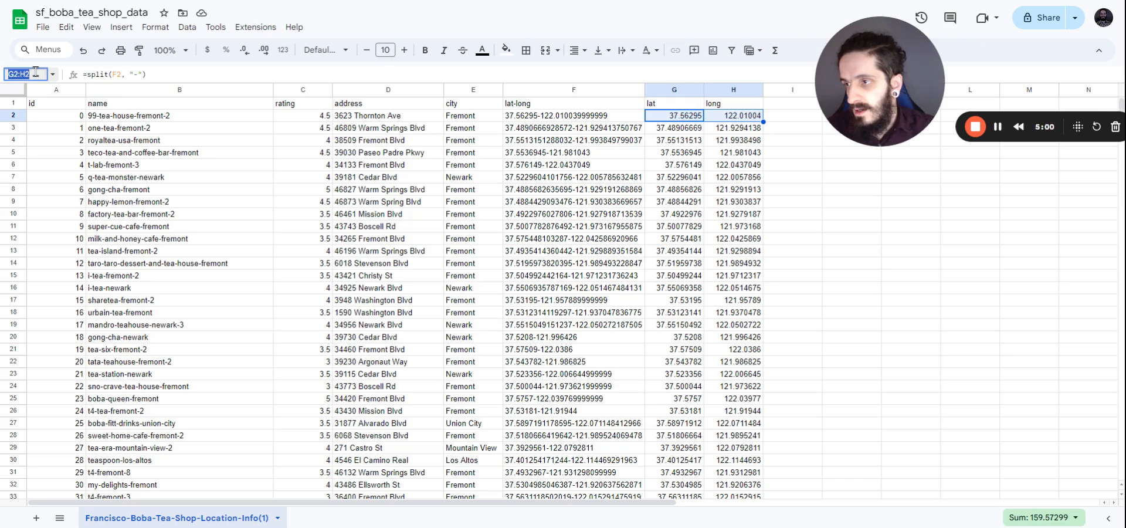
type("G:H")
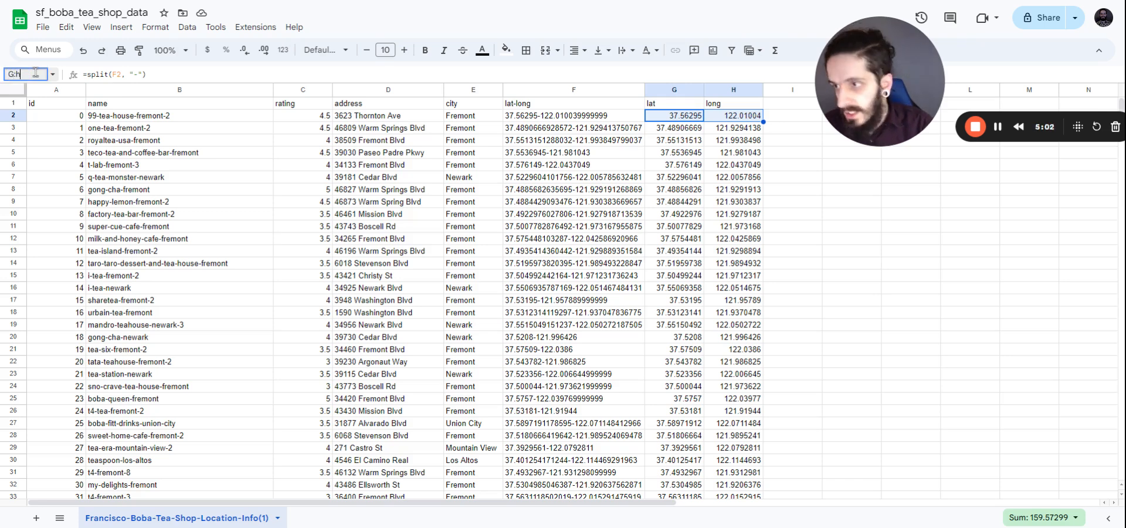
key("Return")
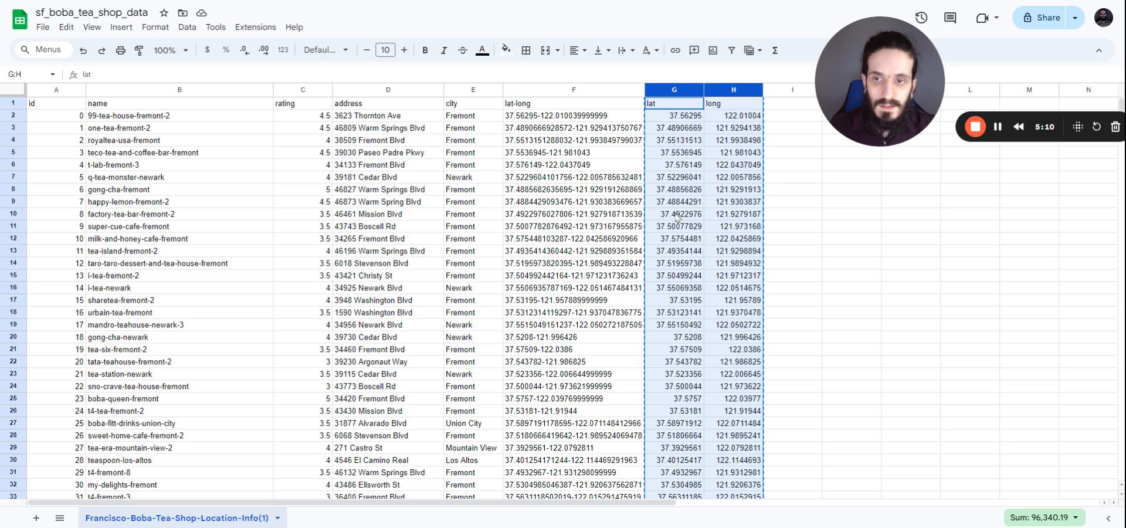
left_click(566, 91)
right_click(563, 98)
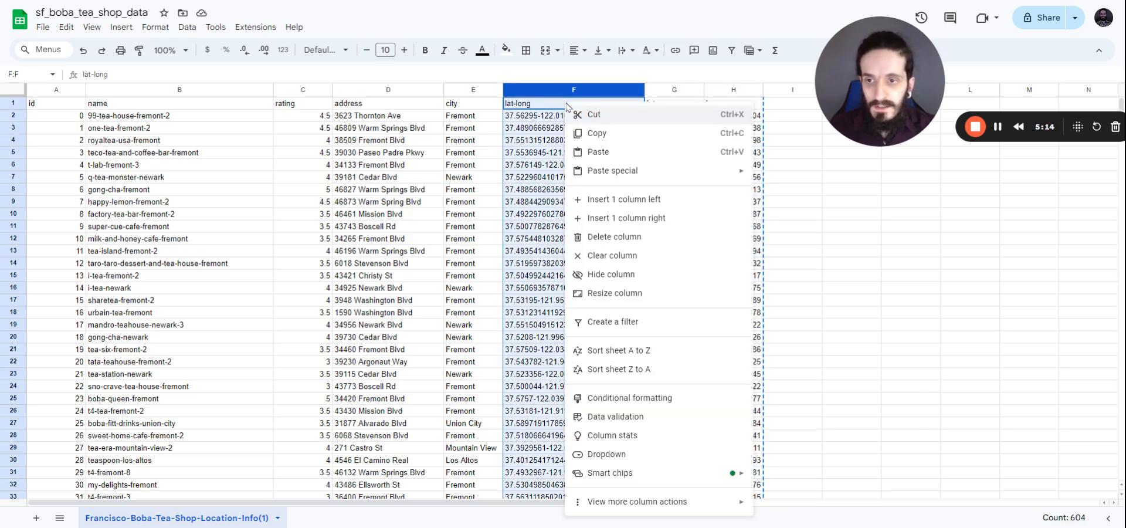
mouse_move(616, 171)
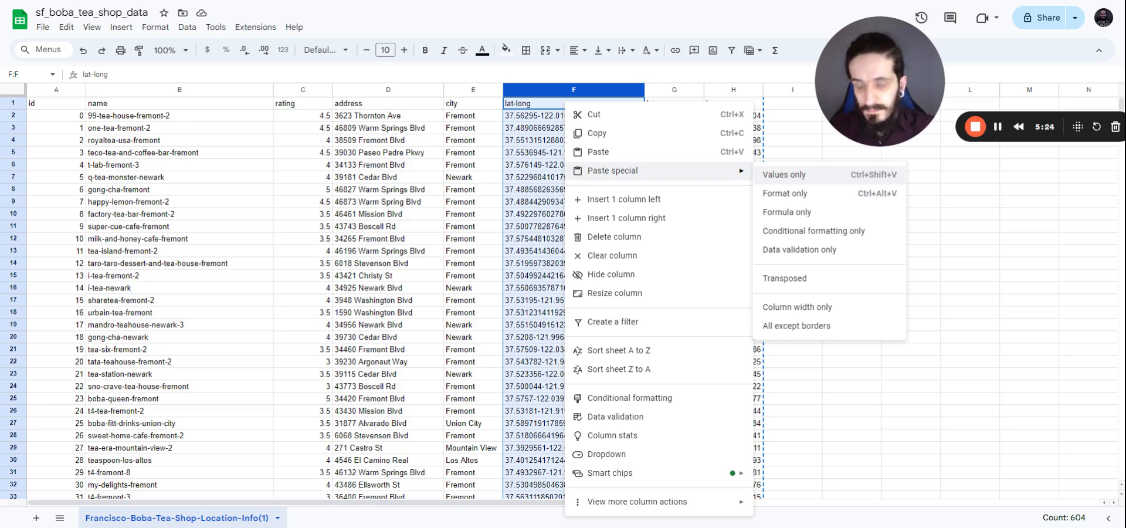
left_click(773, 177)
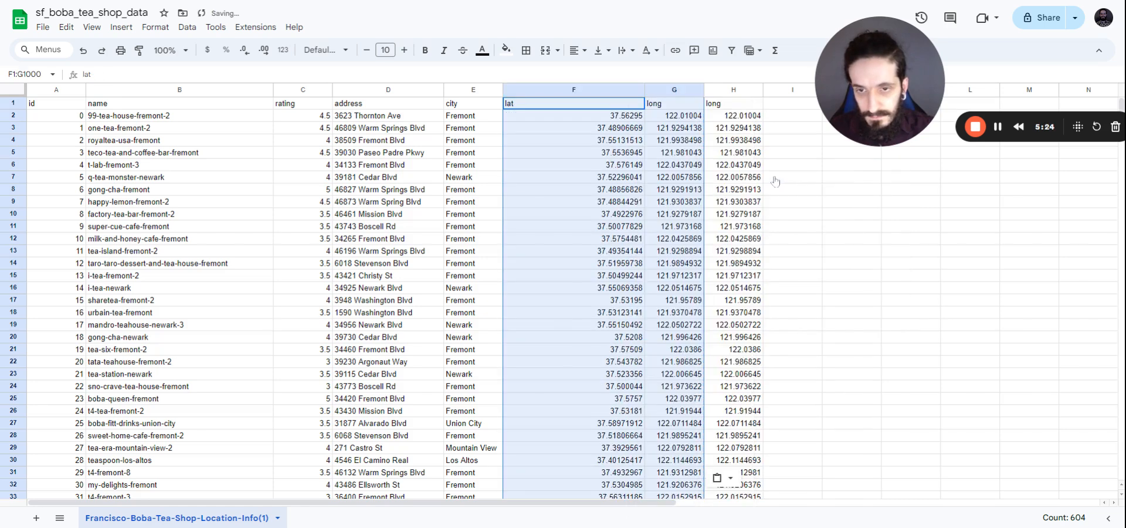
Step: Clear the leftover long header in column H and auto-fit column F's width
left_click(723, 91)
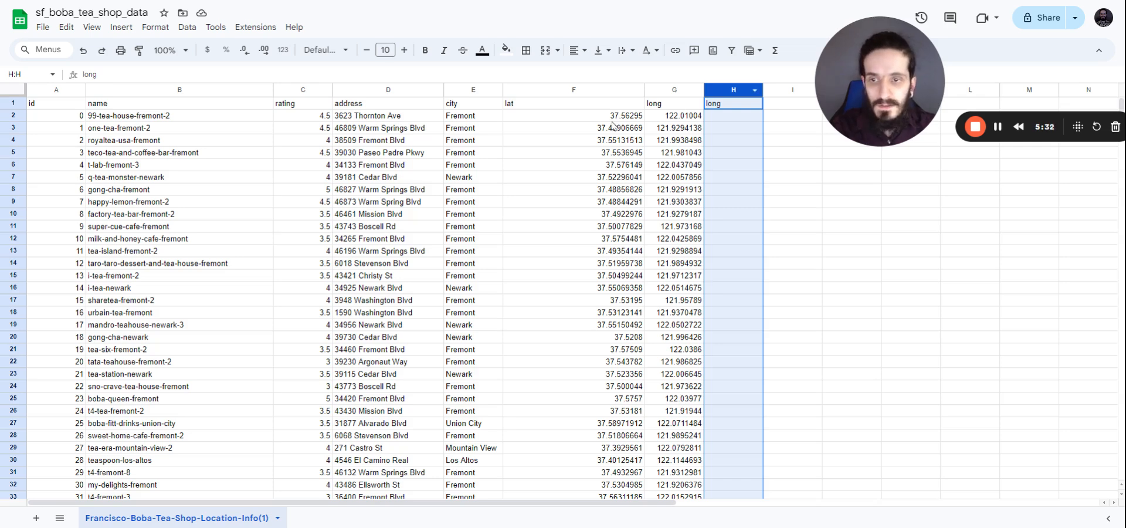
key("Delete")
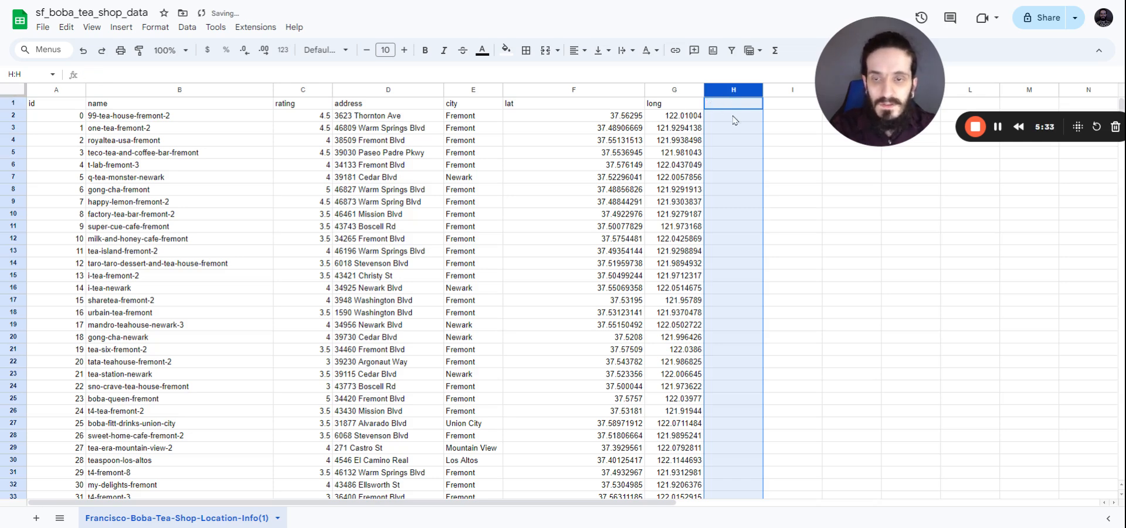
double_click(645, 89)
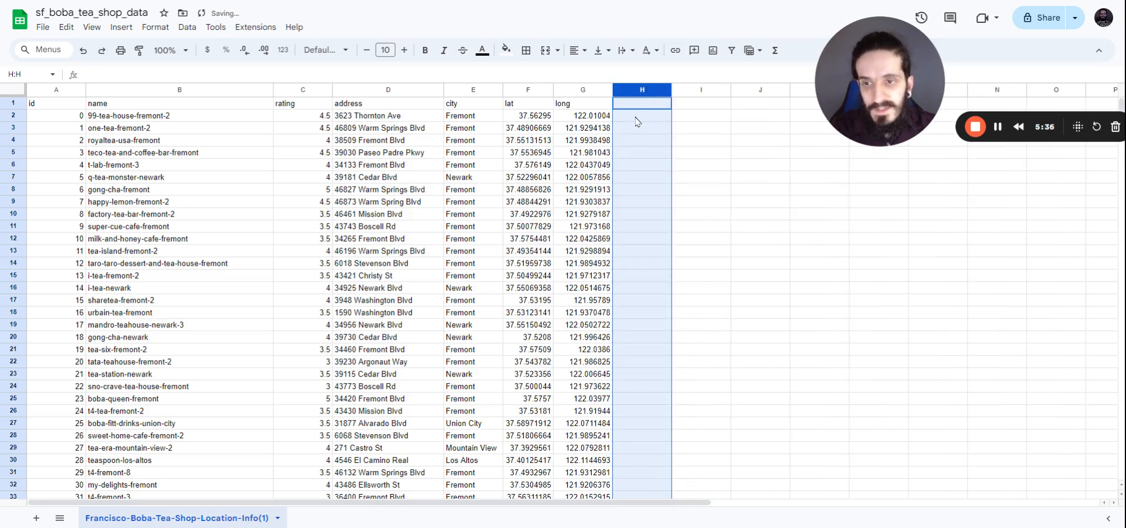
left_click(639, 118)
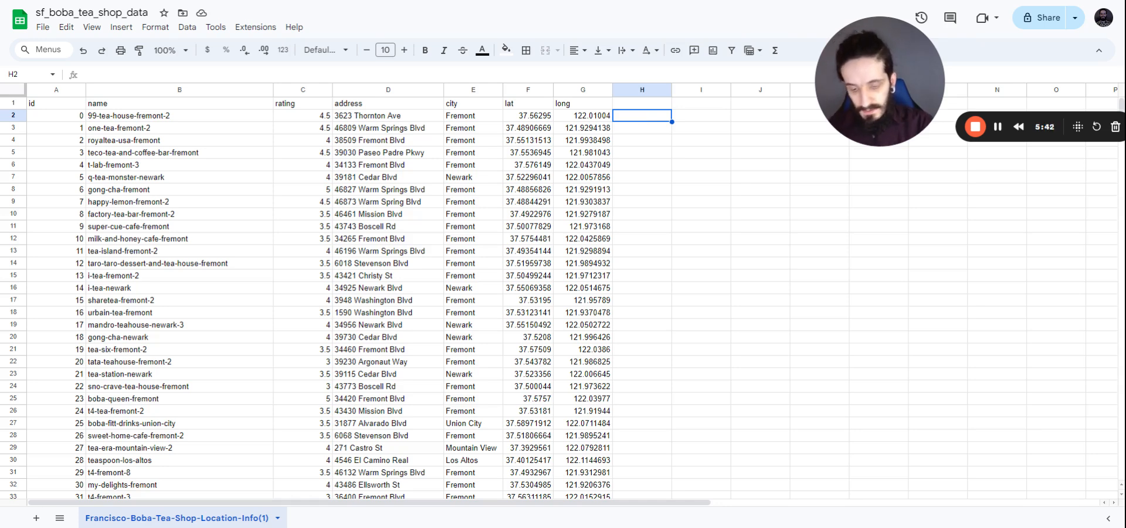
Step: Fill column H with =g2*-1 to negate every longitude, headed 'long'
type("=")
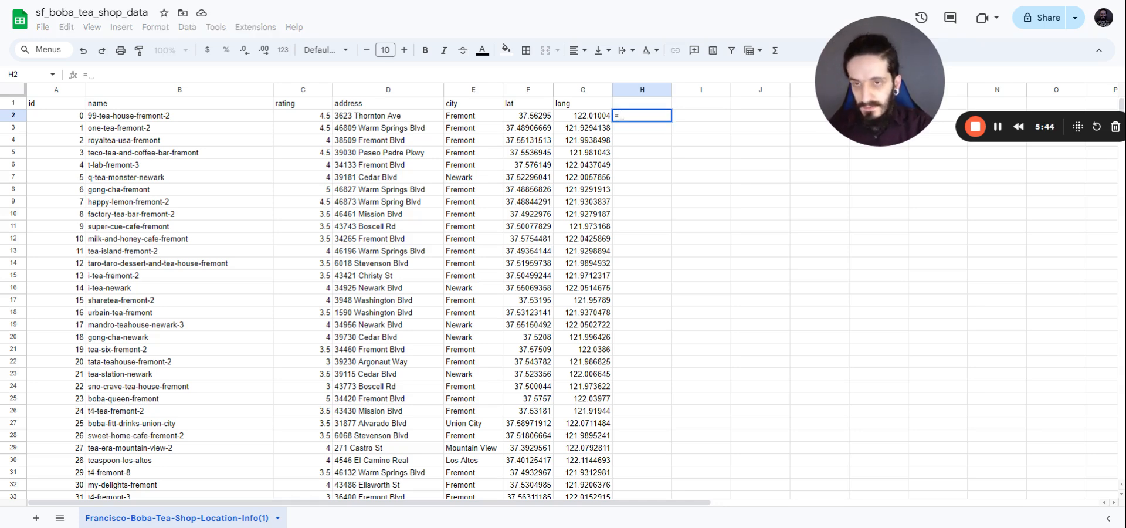
type("g2")
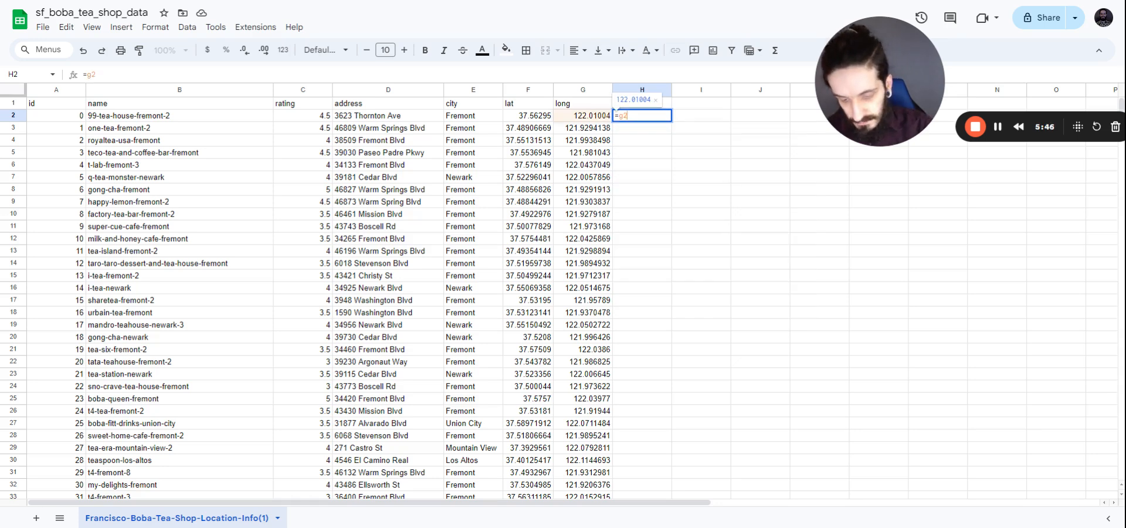
type("*")
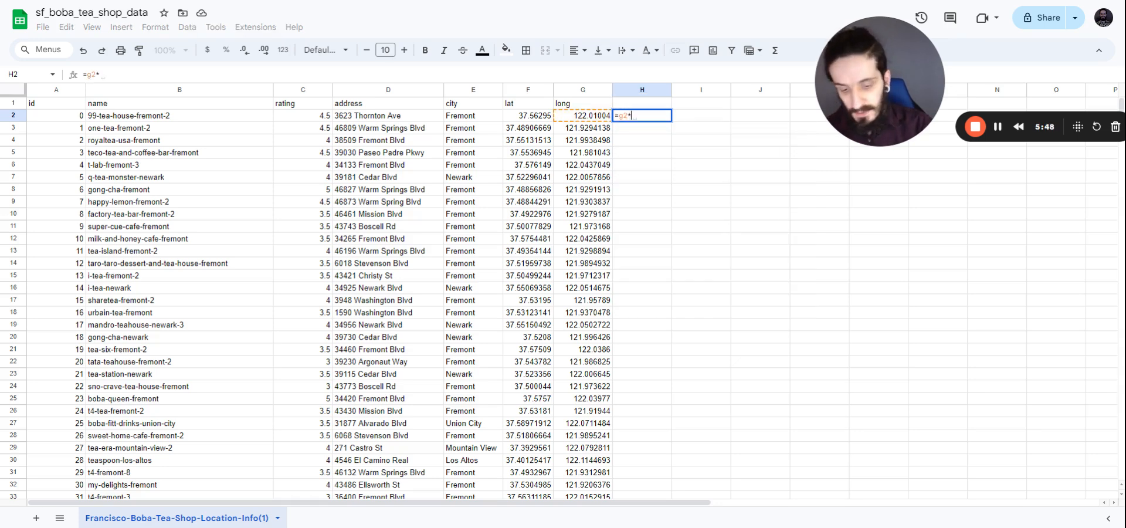
type("-1")
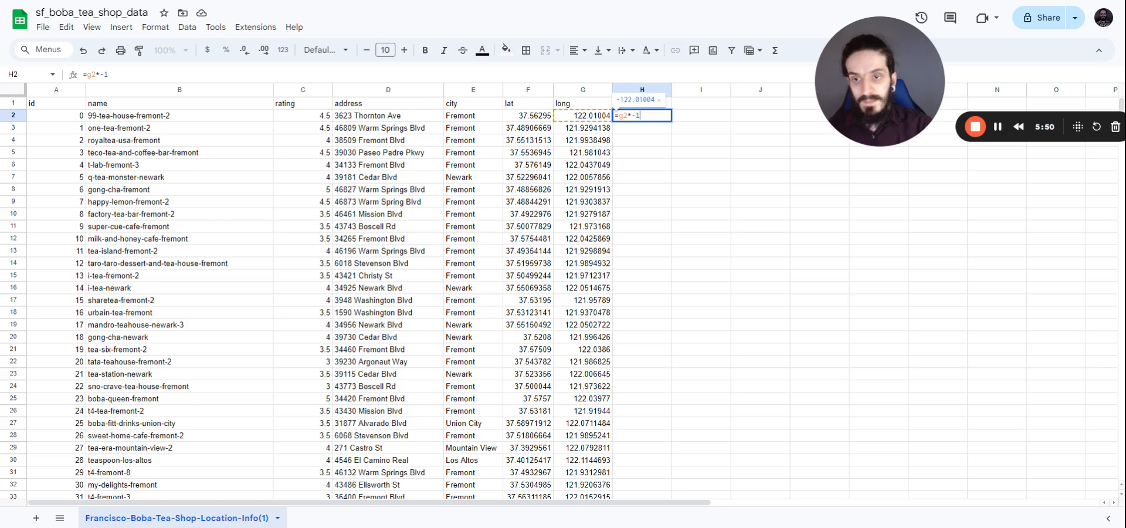
key("Return")
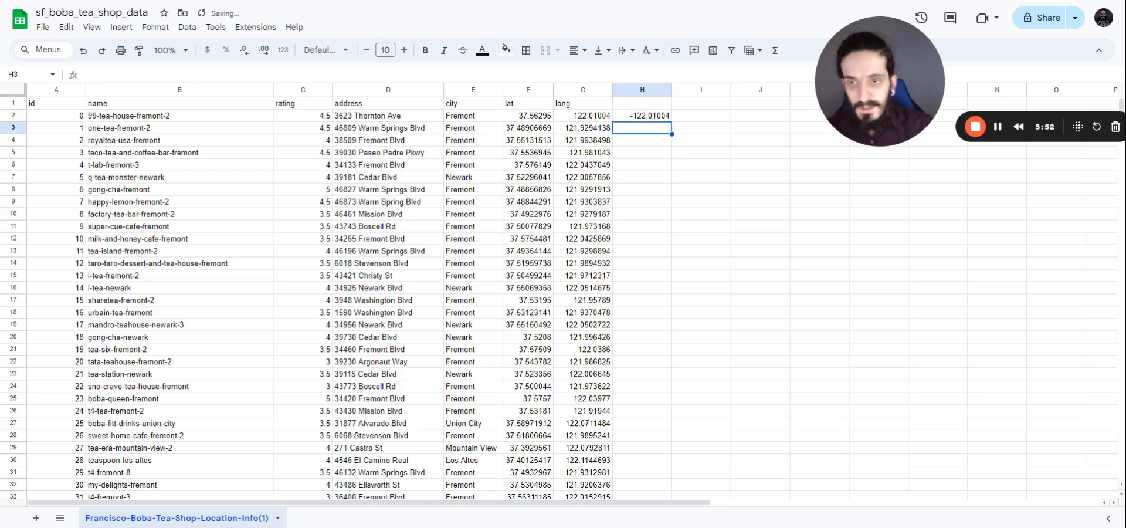
left_click(638, 117)
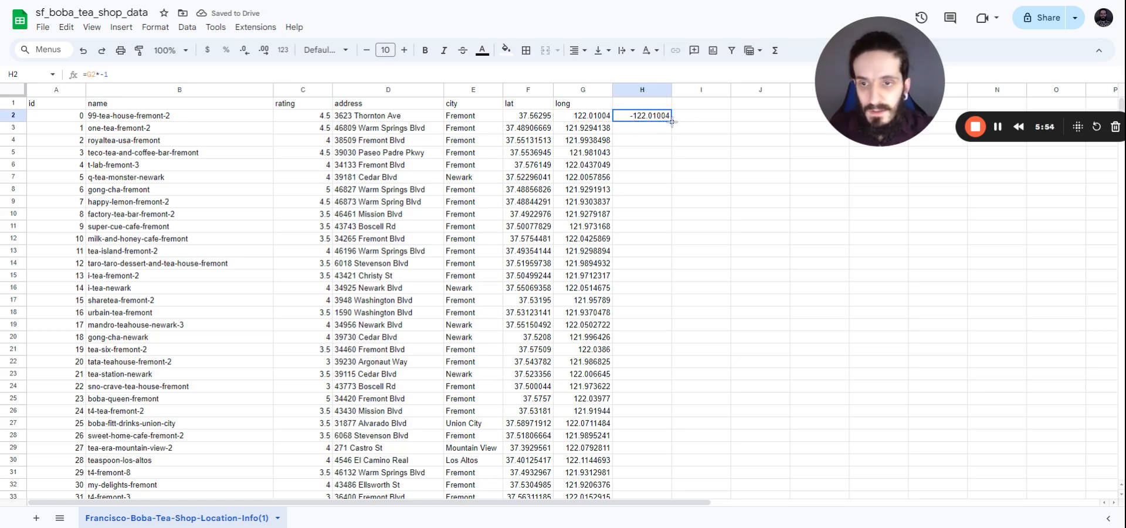
double_click(672, 121)
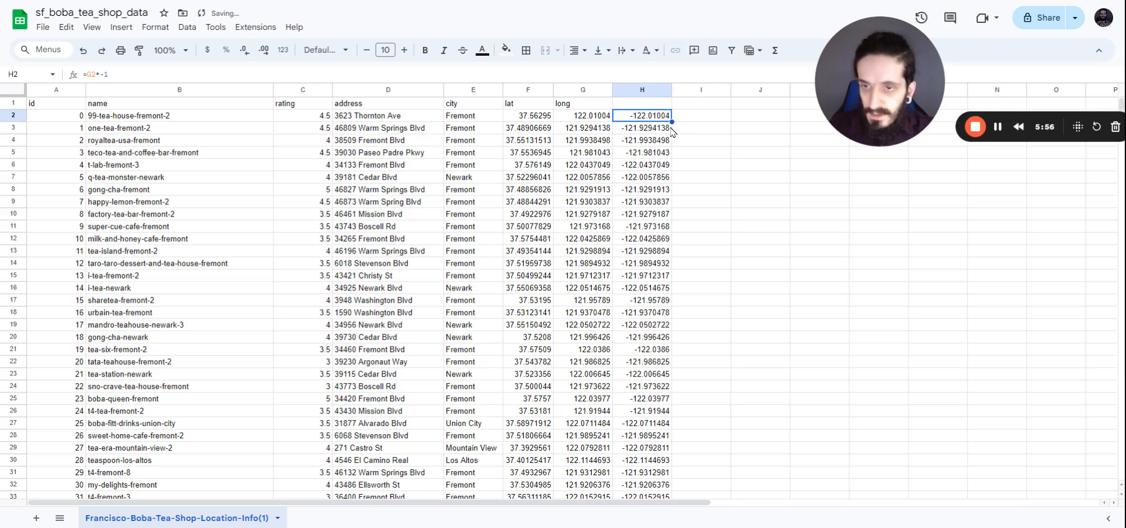
left_click(630, 106)
type("lon")
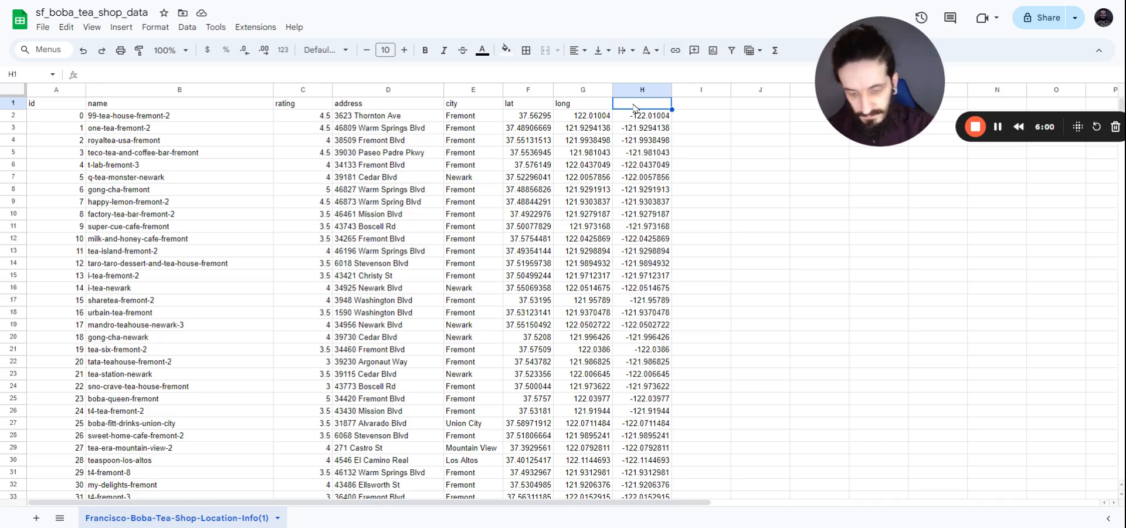
type("g")
key("Return")
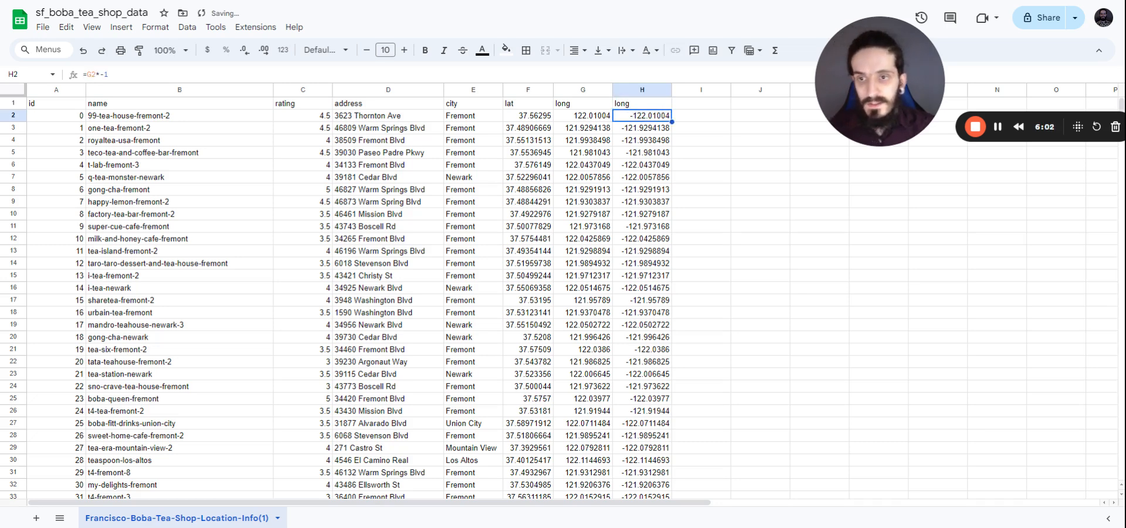
left_click(651, 91)
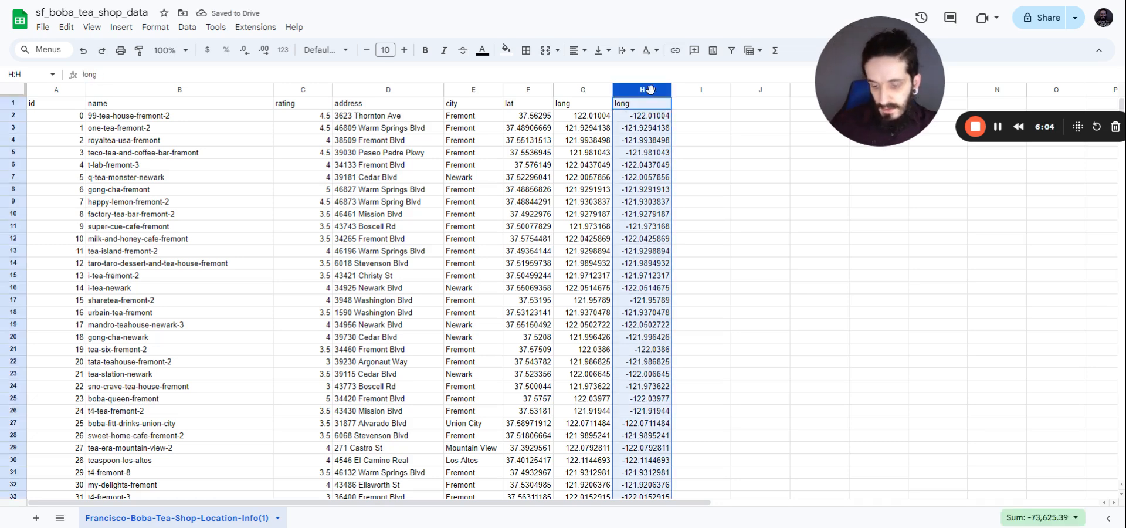
Step: Paste column H's negative longitudes as values into column G, then clear column H
key("ctrl+c")
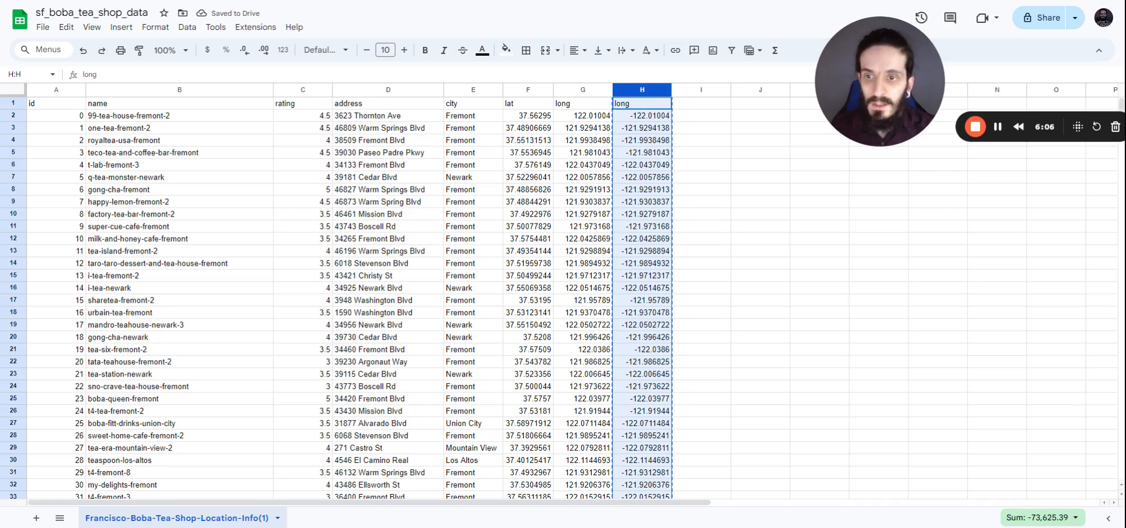
left_click(575, 90)
right_click(576, 89)
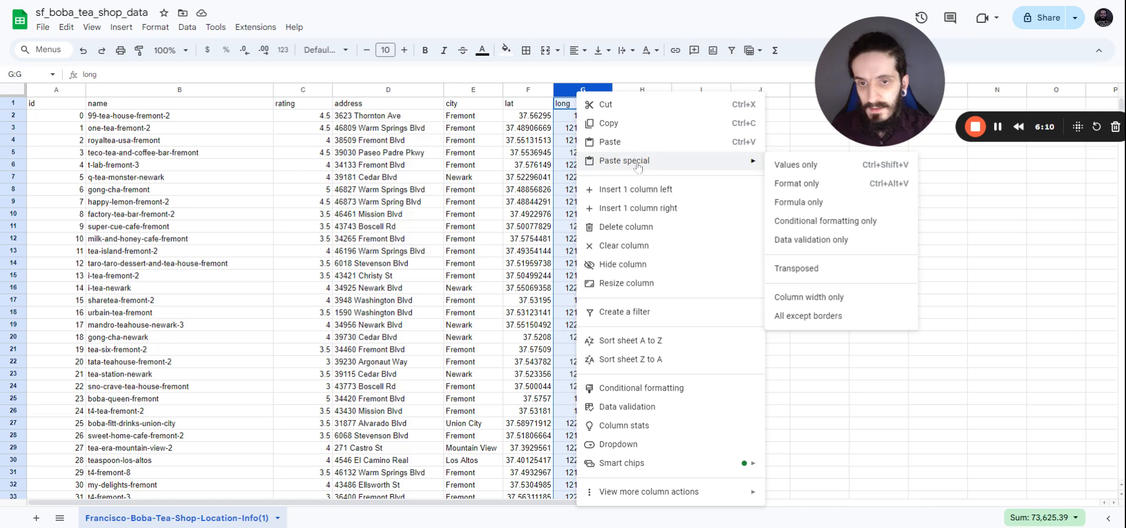
left_click(780, 165)
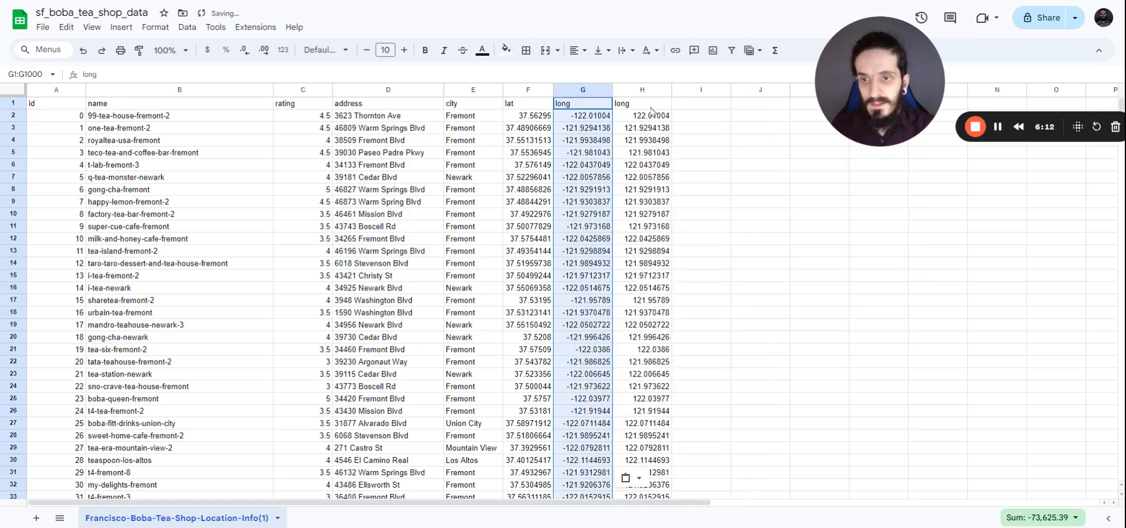
left_click(637, 90)
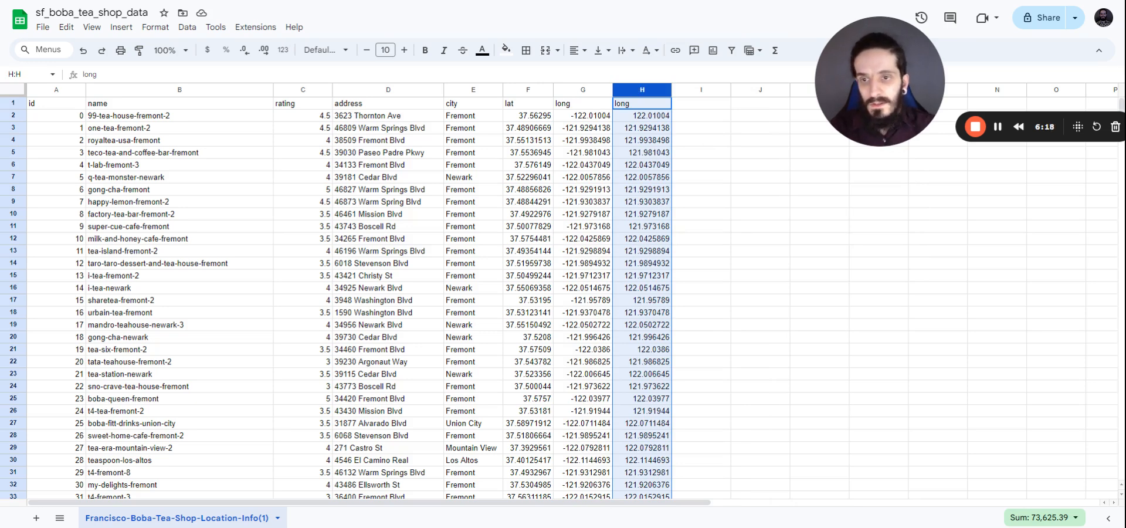
key("Delete")
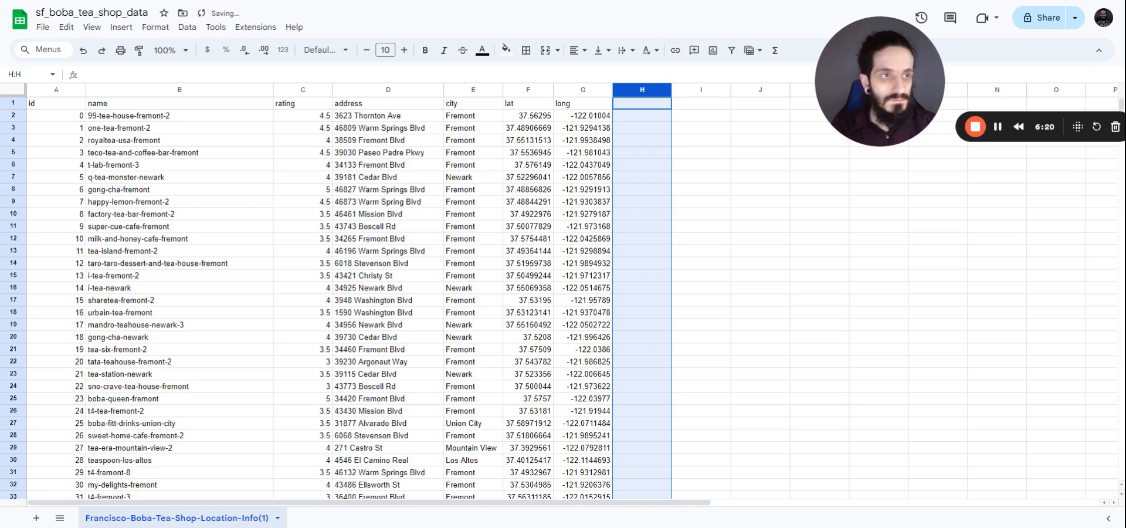